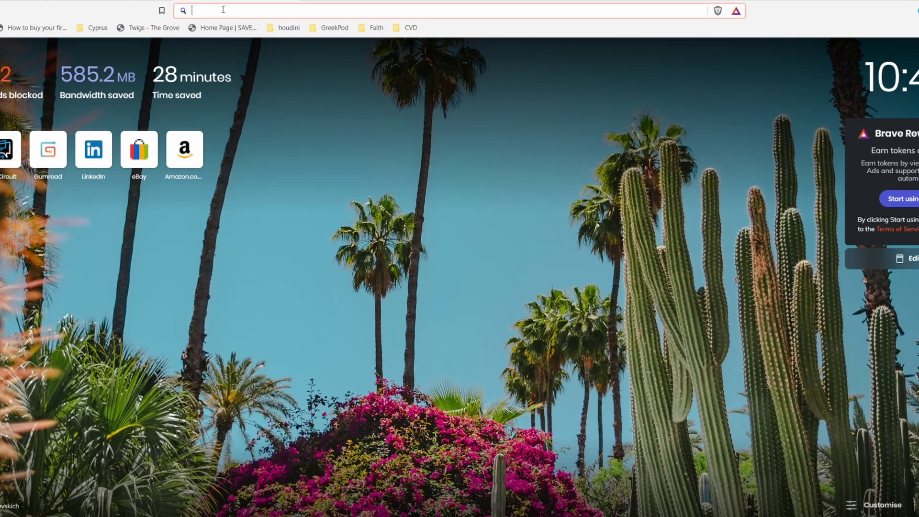
Step: Search the web for "40k thunderhawk" images and save the battle artwork showing the Thunderhawk in flight
type("40k thunderhawk")
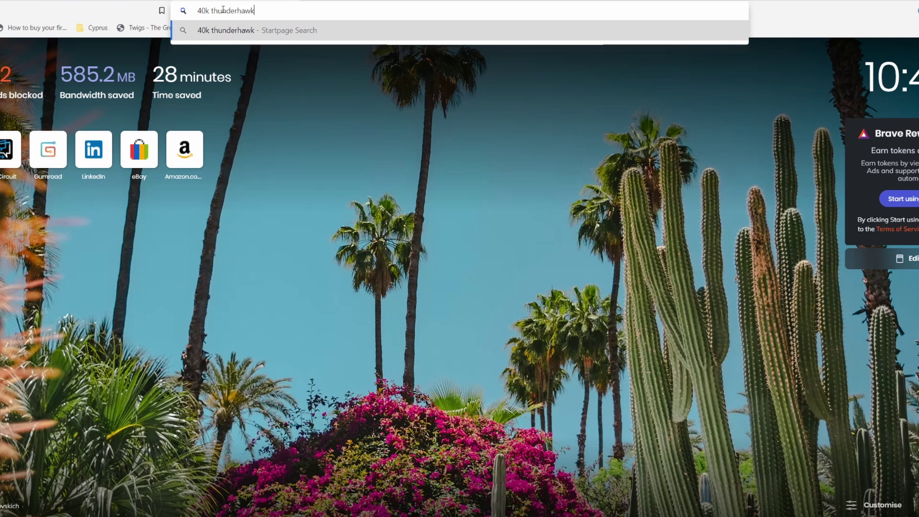
key("Return")
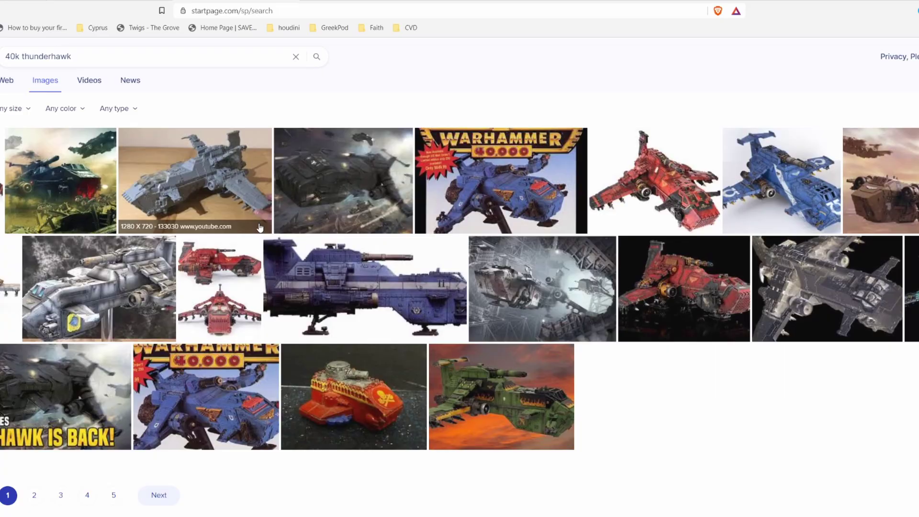
left_click(216, 411)
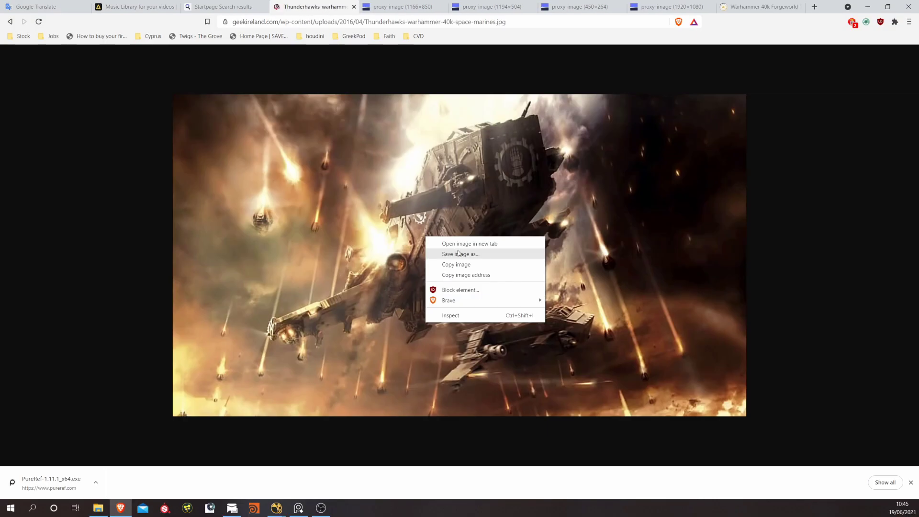
left_click(458, 251)
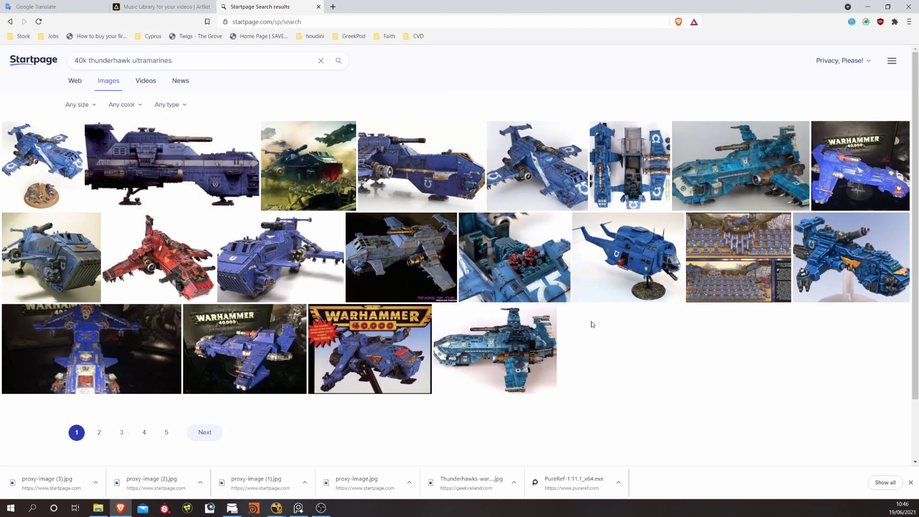
Step: Open the Ultramarine Thunderhawk Gunship showcase image anonymously from the "40k thunderhawk ultramarines" image results
left_click(618, 268)
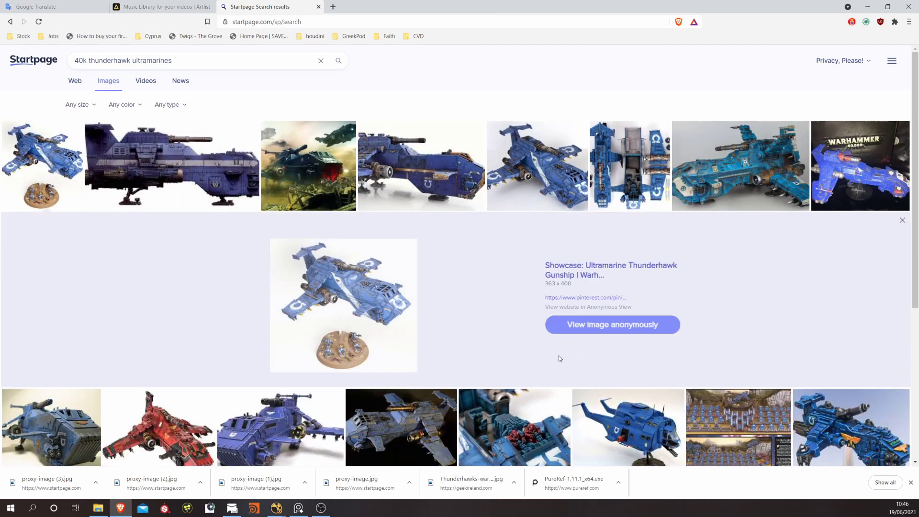
left_click(613, 324)
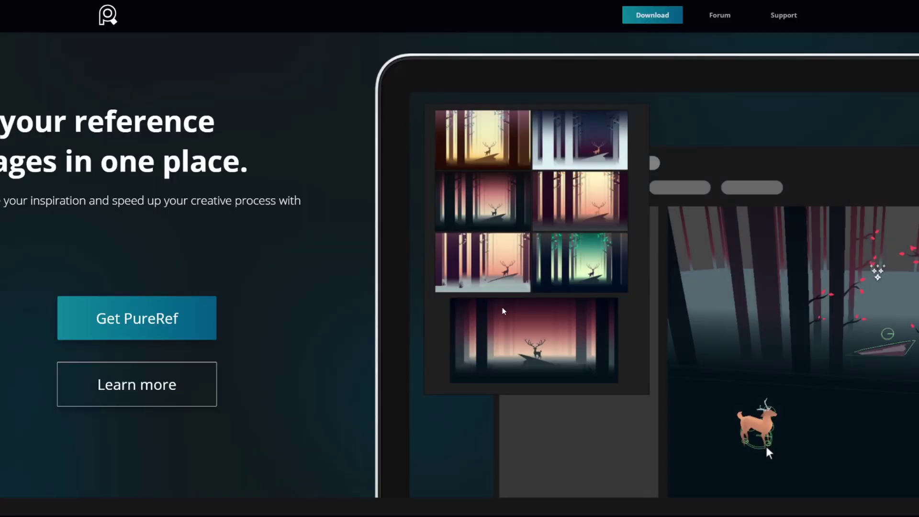
Step: Look through the PureRef website's feature overview, including how to bring images in from anywhere
scroll(464, 207, "down", 3)
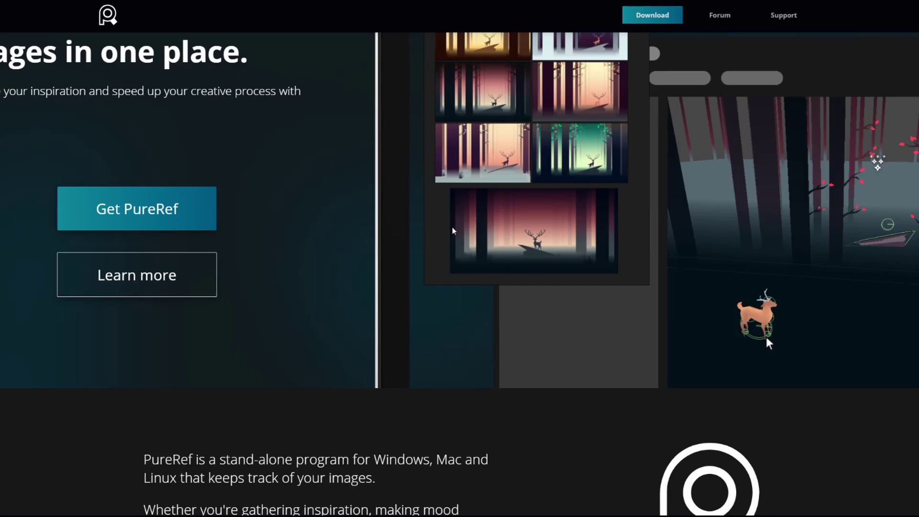
scroll(437, 244, "down", 10)
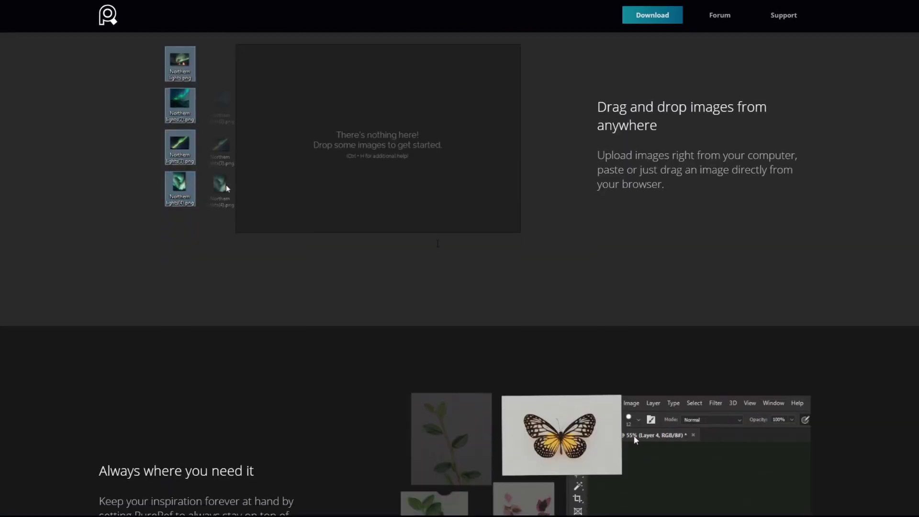
scroll(433, 263, "up", 2)
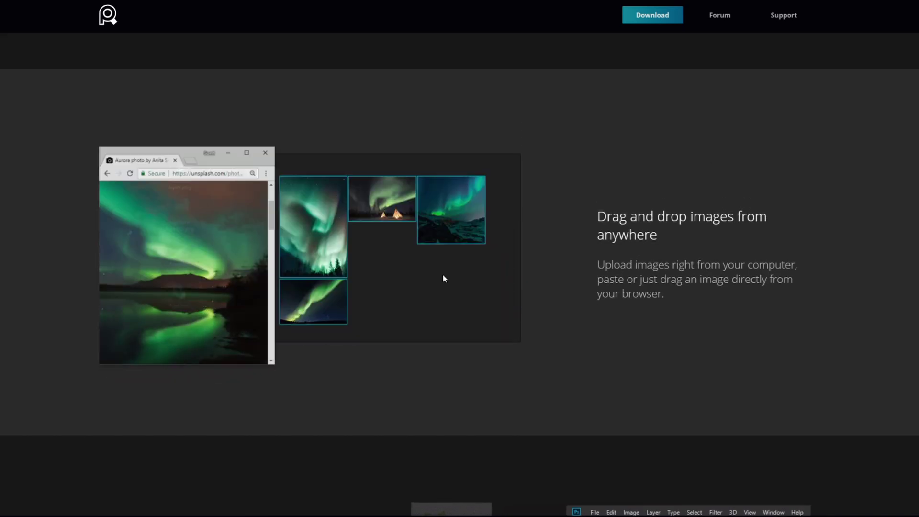
scroll(569, 293, "down", 10)
scroll(570, 293, "up", 2)
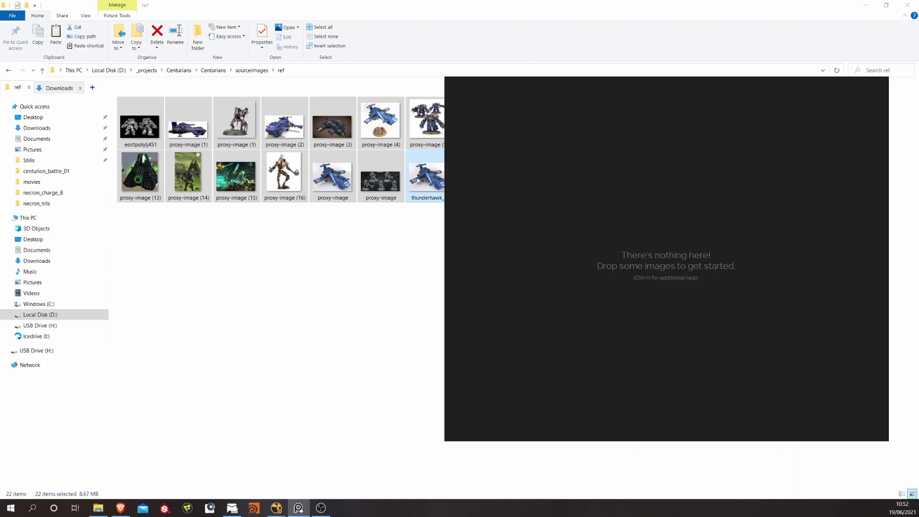
Step: Add all 22 images from the ref folder to the empty PureRef board
left_click_drag(460, 201, 586, 233)
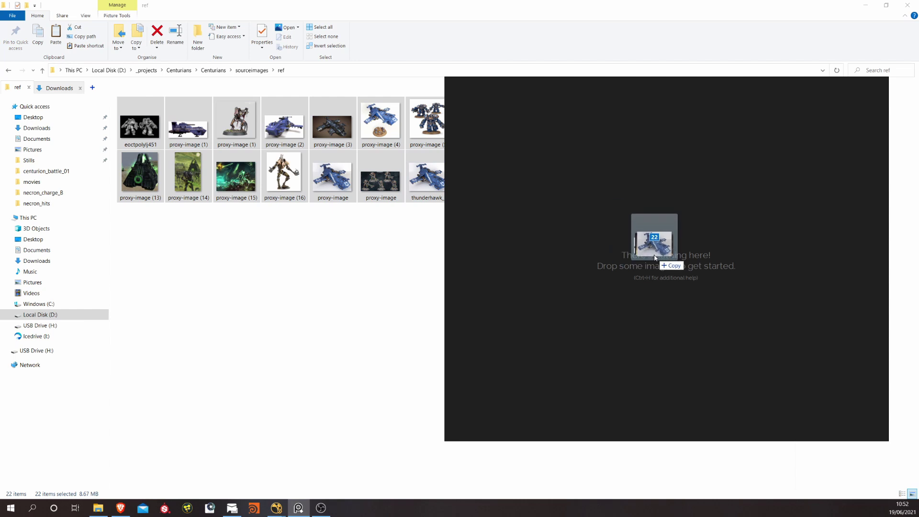
left_click_drag(655, 257, 652, 258)
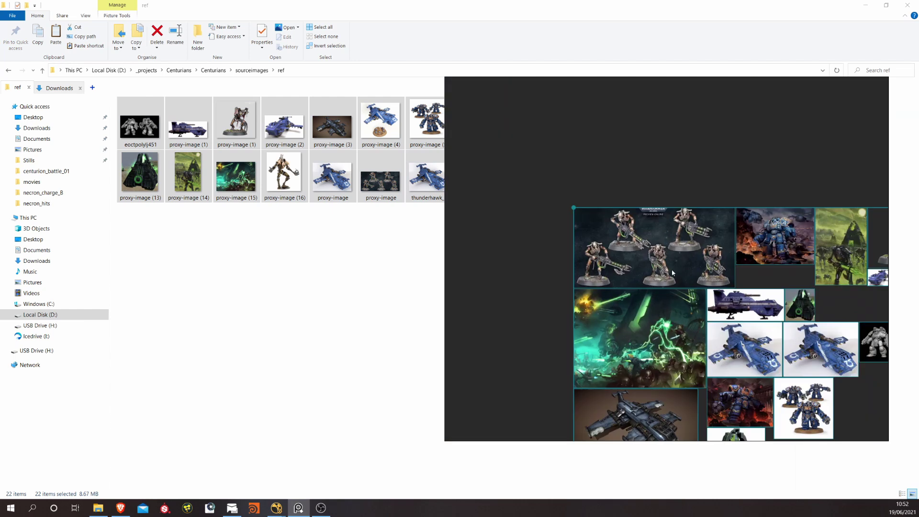
scroll(675, 271, "down", 3)
middle_click_drag(689, 199, 665, 182)
left_click_drag(717, 312, 658, 227)
scroll(658, 228, "up", 2)
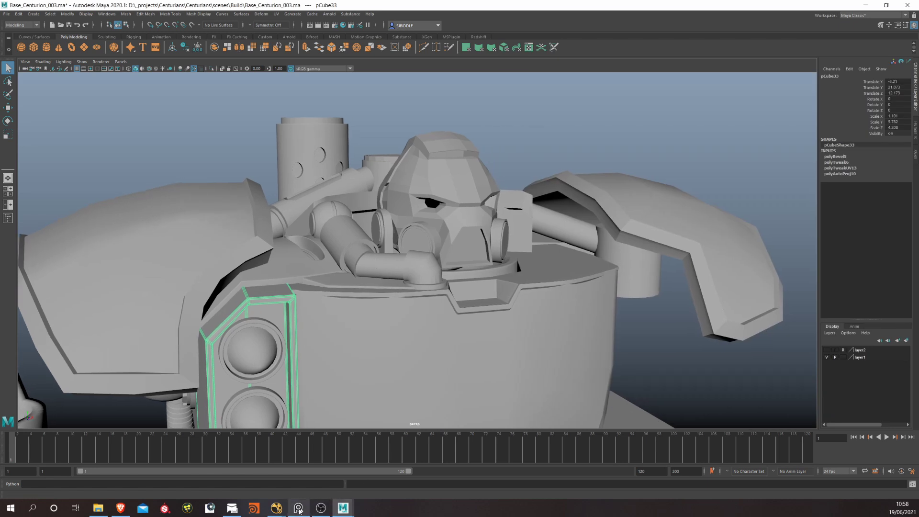
Step: Bring up the PureRef board beside the Centurion model and examine the blue Centurion artwork and miniature references
left_click(320, 508)
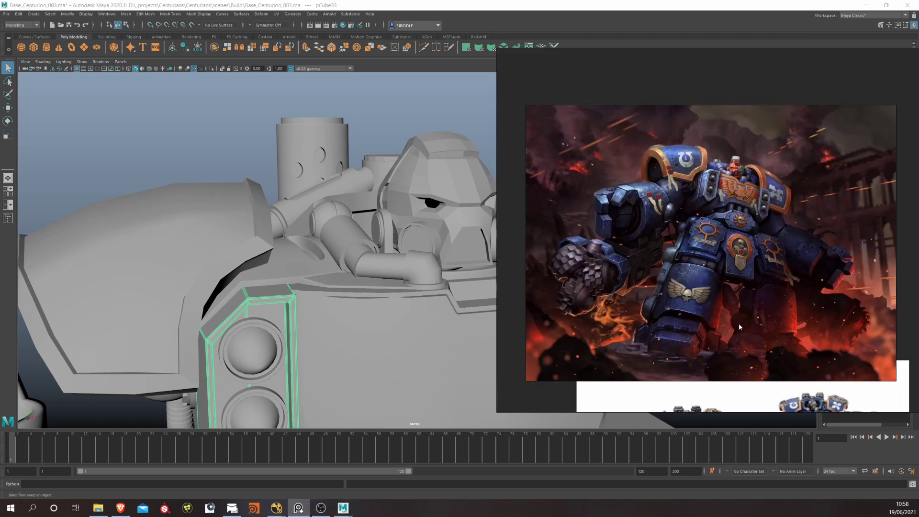
middle_click_drag(739, 325, 653, 84)
scroll(666, 335, "down", 2)
middle_click_drag(599, 379, 748, 269)
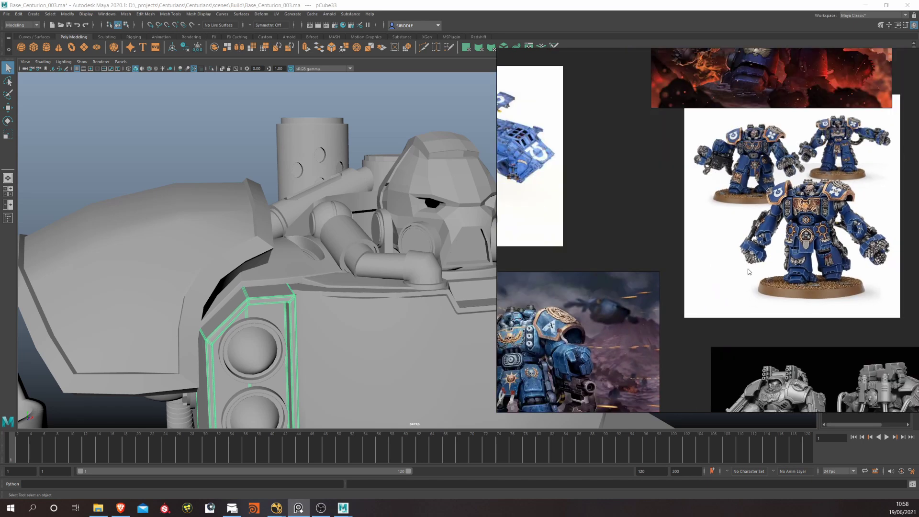
scroll(577, 290, "up", 5)
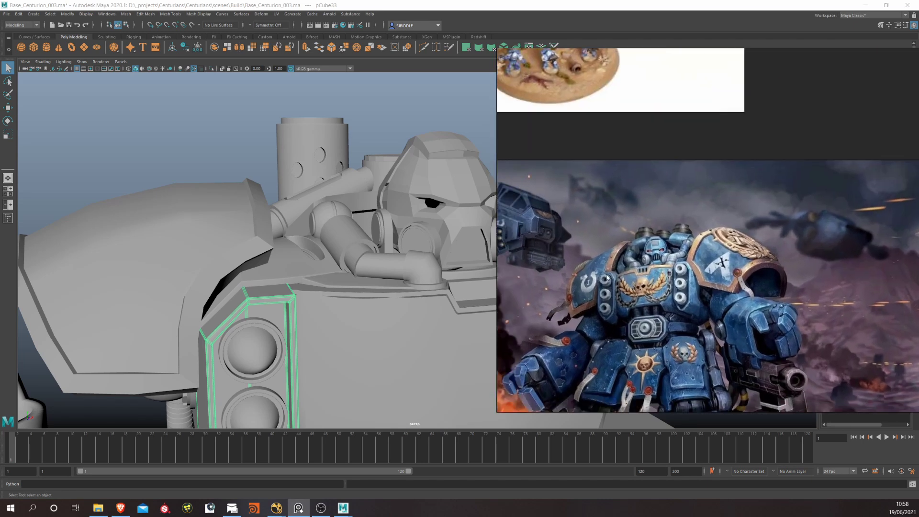
scroll(607, 278, "down", 4)
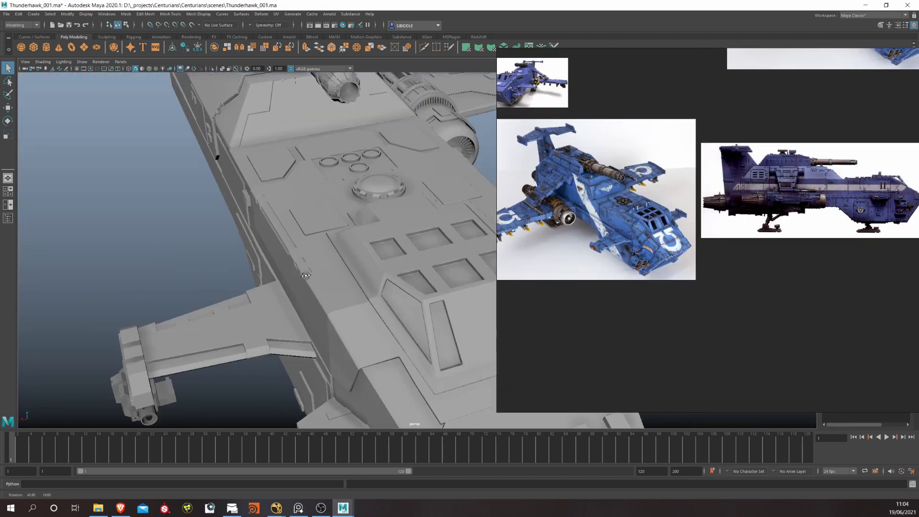
Step: Inspect the Thunderhawk model's hull, wings and engines from several angles beside its reference images
left_click_drag(269, 268, 326, 246, "alt")
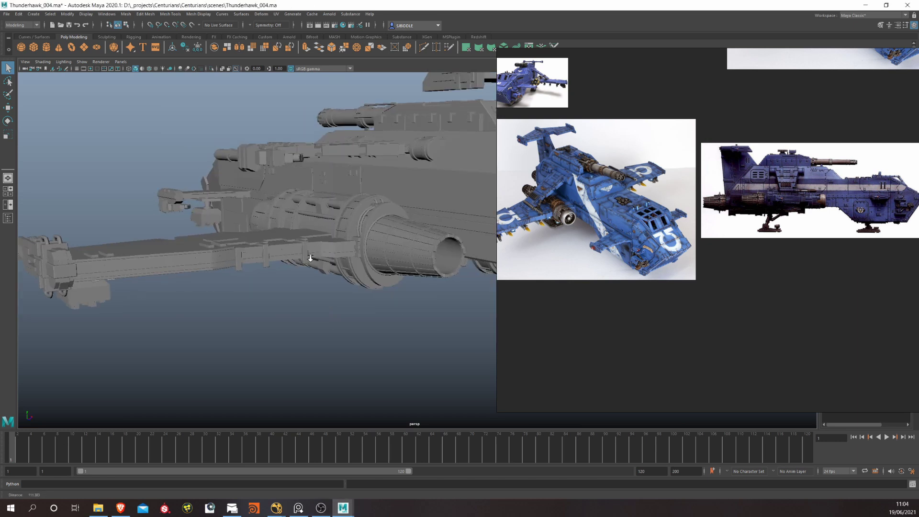
left_click_drag(335, 268, 314, 265, "alt")
scroll(314, 265, "down", 4)
left_click(433, 240)
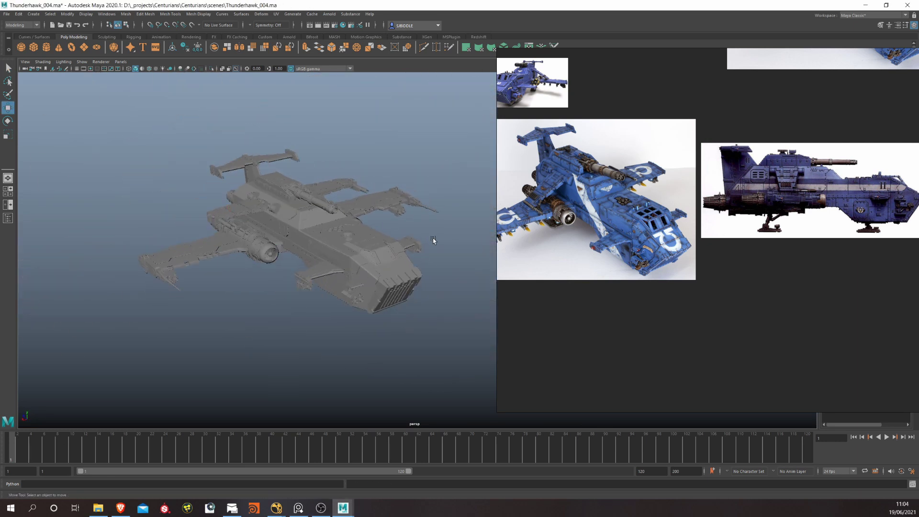
left_click_drag(433, 240, 384, 274, "alt")
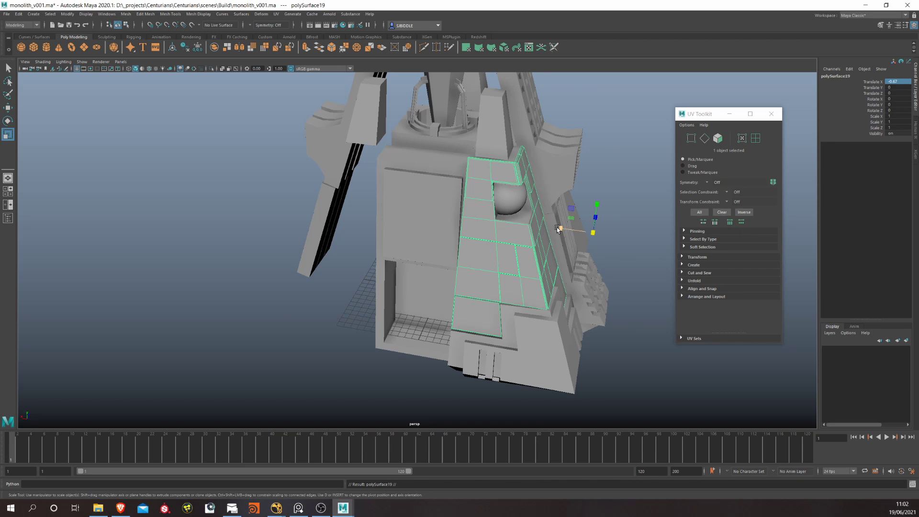
Step: Mirror the monolith's selected wall panelling by setting its Scale X to -1
type("-1")
key("Return")
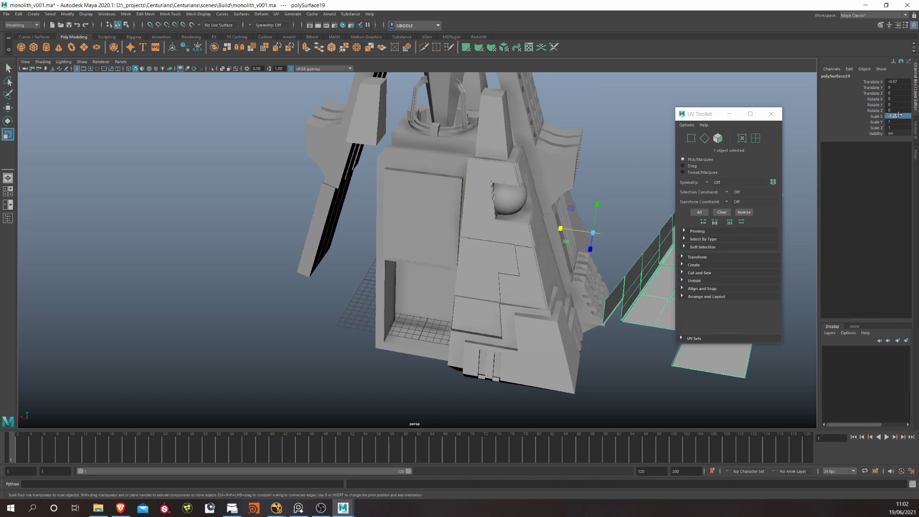
left_click_drag(431, 215, 489, 258, "alt")
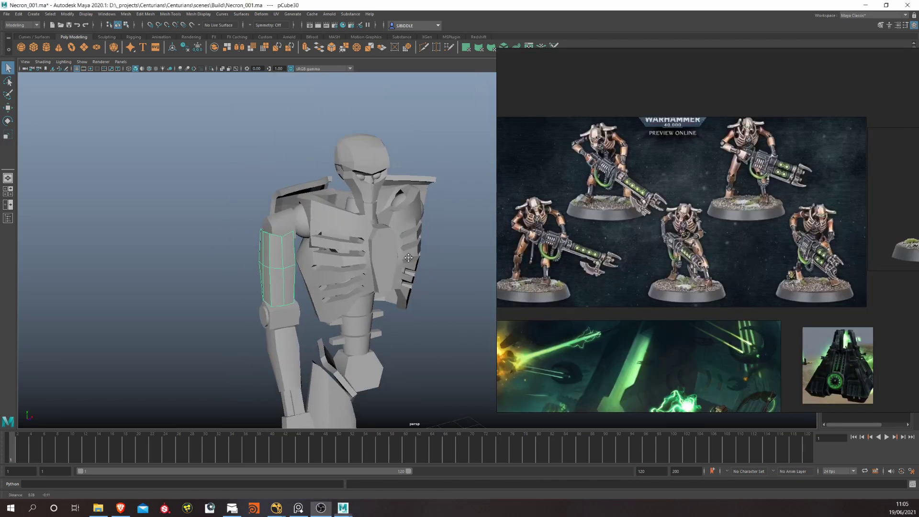
scroll(742, 189, "down", 3)
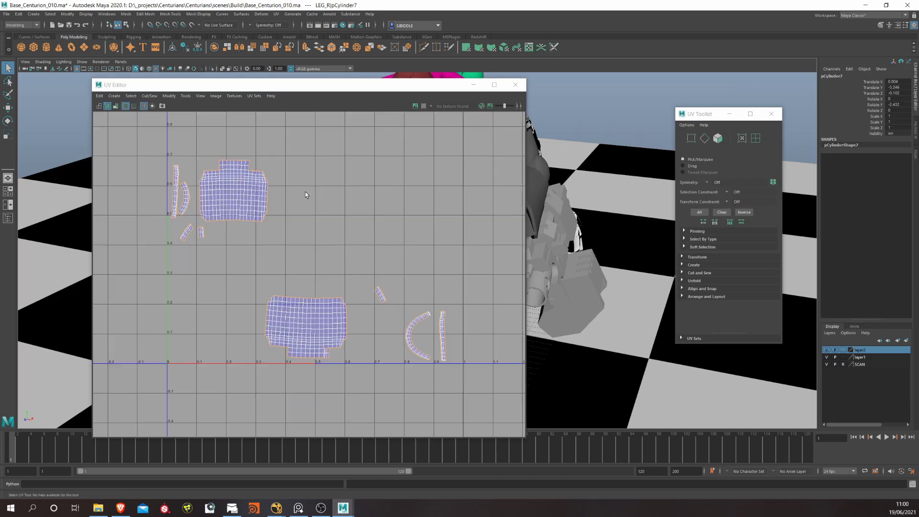
Step: Move the UV Editor clear of the Centurion's leg and select the parent LEG_R to show its full UV layout
scroll(356, 191, "up", 1)
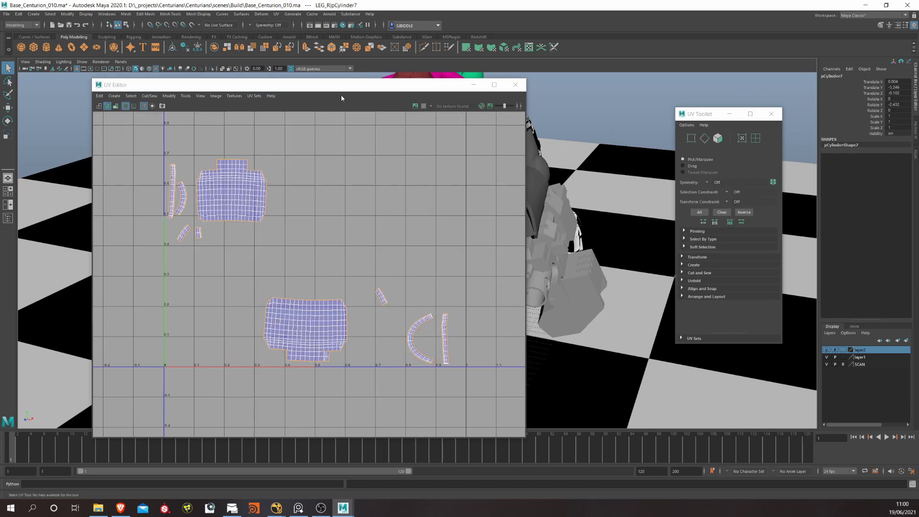
left_click_drag(342, 98, 705, 90)
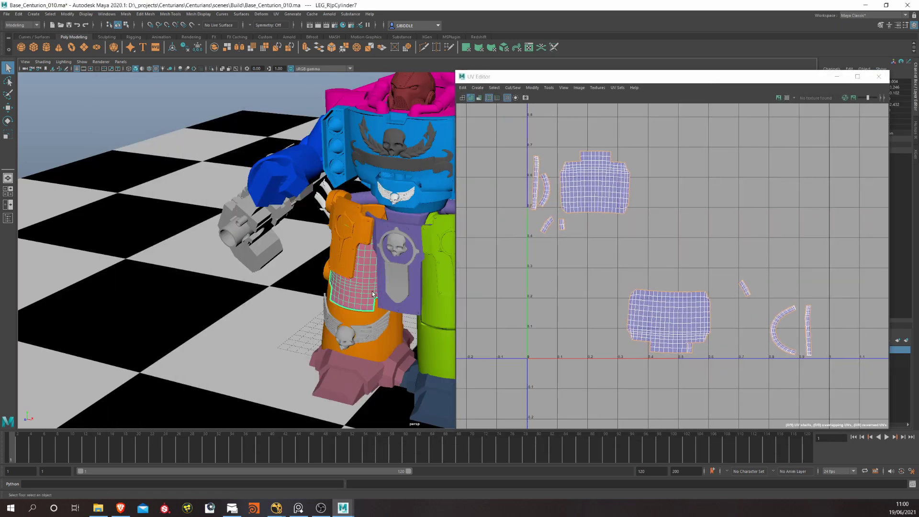
key("Up")
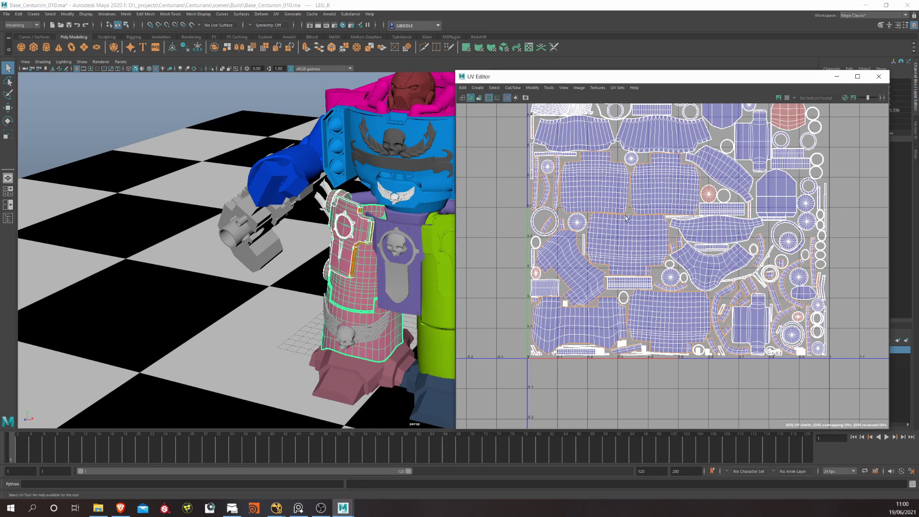
scroll(626, 218, "up", 3)
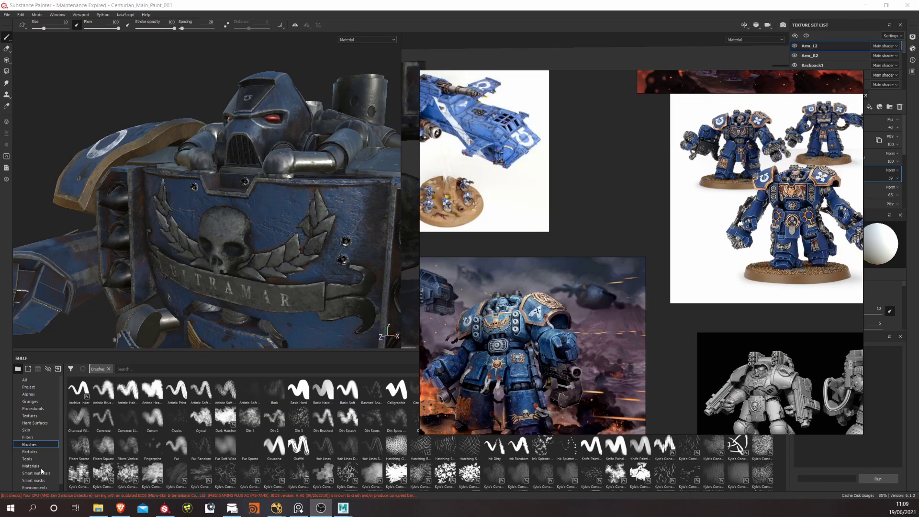
Step: Frame the whole textured Centurion in Substance Painter and move the PureRef board off the texture set list
mouse_move(253, 180)
left_mouse_down("alt")
mouse_move(350, 182)
mouse_move(268, 182)
left_mouse_up("alt")
scroll(287, 180, "down", 5)
right_click_drag(589, 144, 651, 353)
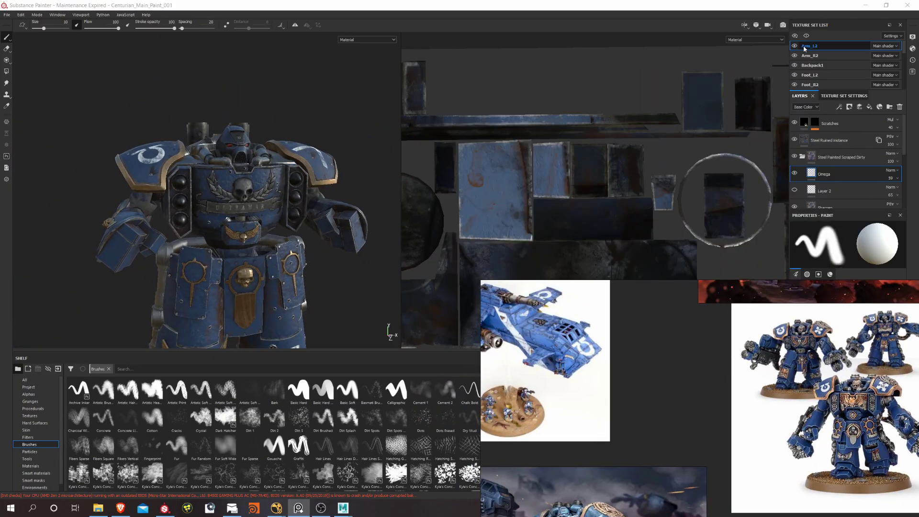
Step: Hide the Shoulder_Girdle1 and Shoulders1 texture sets on the Centurion
scroll(796, 86, "down", 3)
left_click_drag(206, 183, 240, 158, "alt")
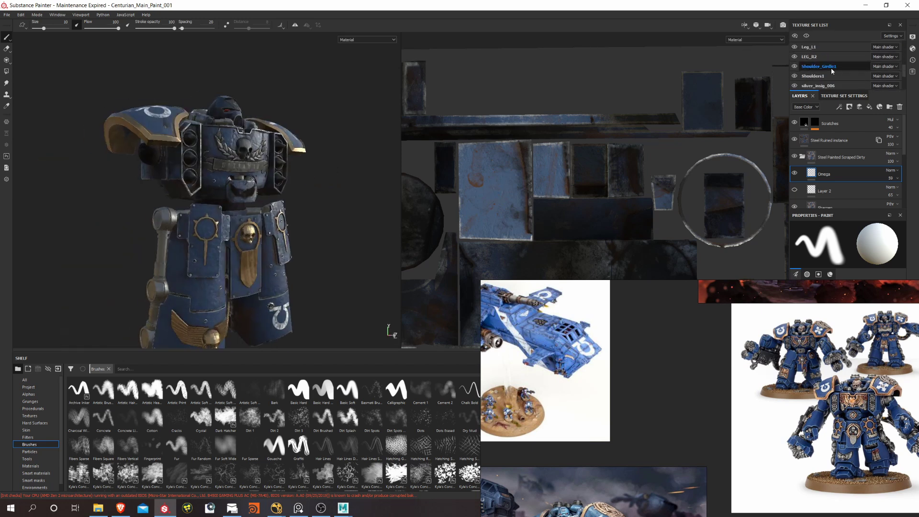
scroll(822, 72, "down", 3)
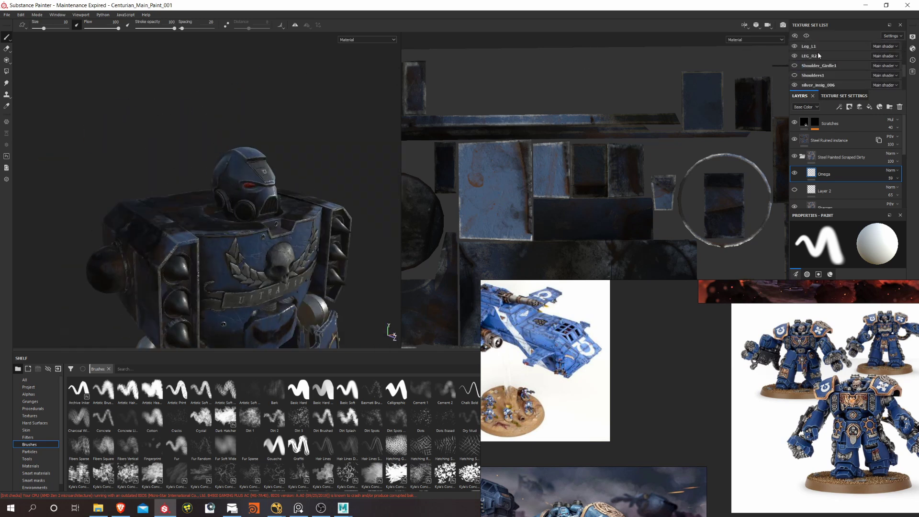
left_click(817, 80)
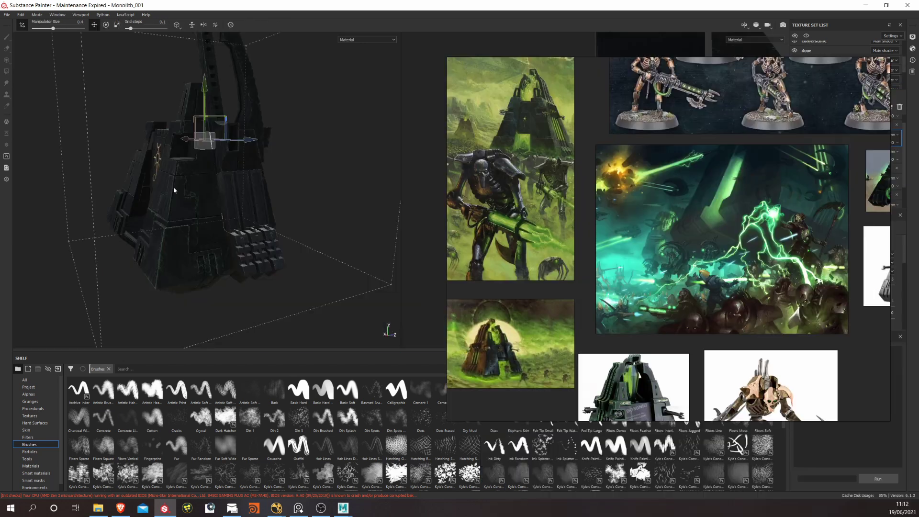
Step: Examine the textured Monolith from the front and side against the Necron reference images on the PureRef board
left_click_drag(206, 144, 258, 206, "alt")
right_click_drag(257, 207, 340, 214, "alt")
left_click_drag(339, 214, 336, 235, "alt")
middle_click_drag(752, 226, 711, 209)
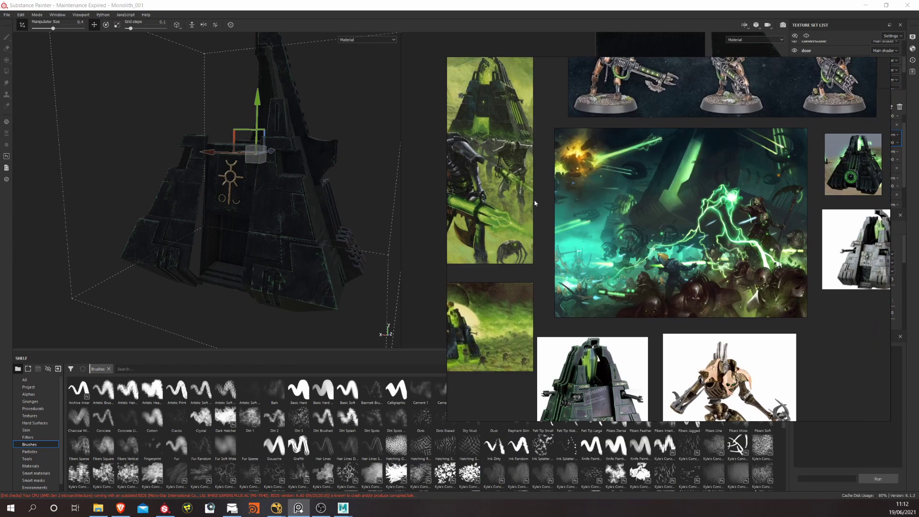
scroll(710, 208, "up", 3)
middle_click_drag(781, 225, 605, 252)
scroll(604, 250, "down", 4)
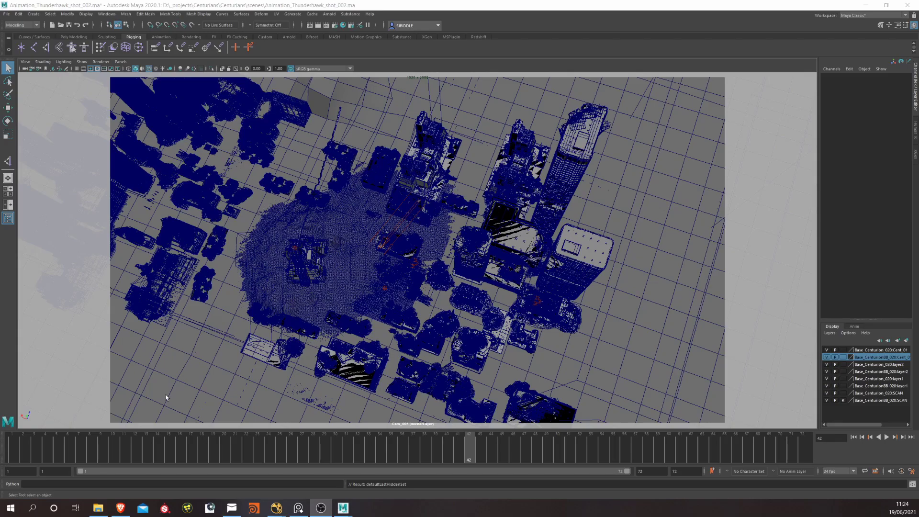
Step: Select the City_Block_001.ass stand-in in Maya's Thunderhawk shot, view its attributes and close the Attribute Editor
left_click(581, 245)
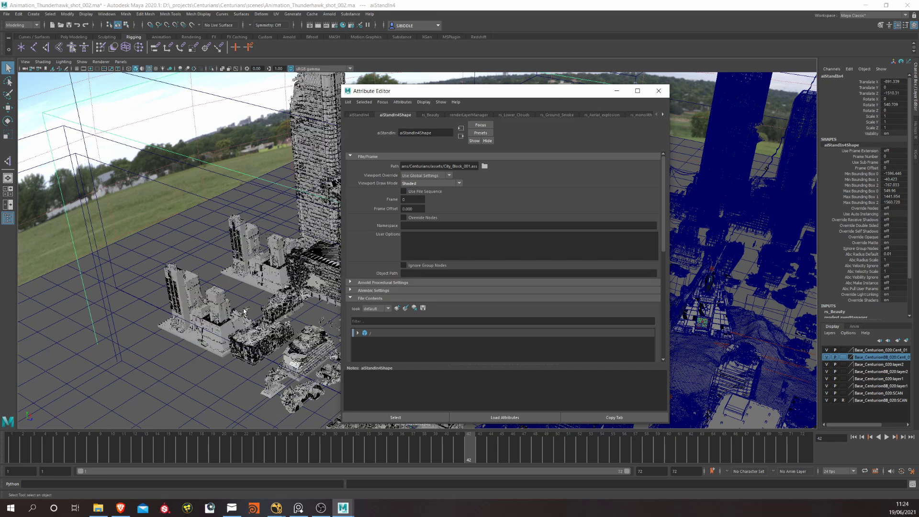
left_click(659, 91)
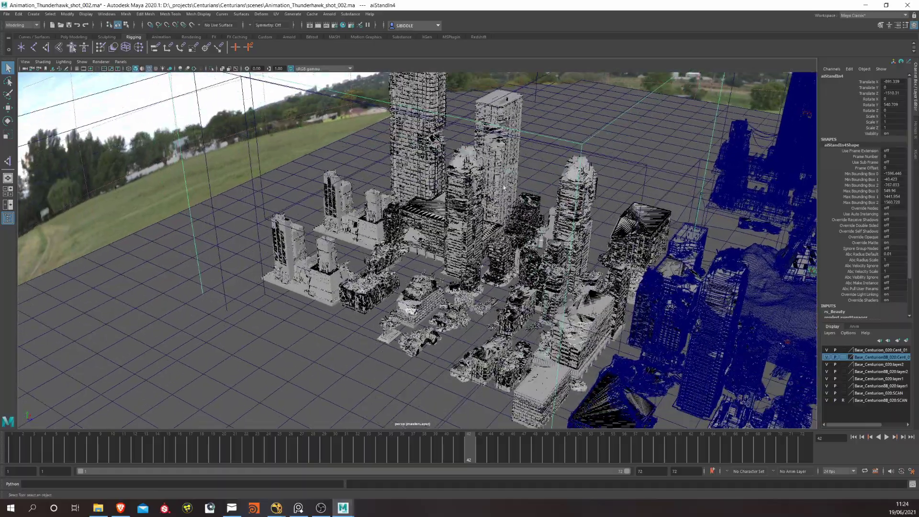
key("w")
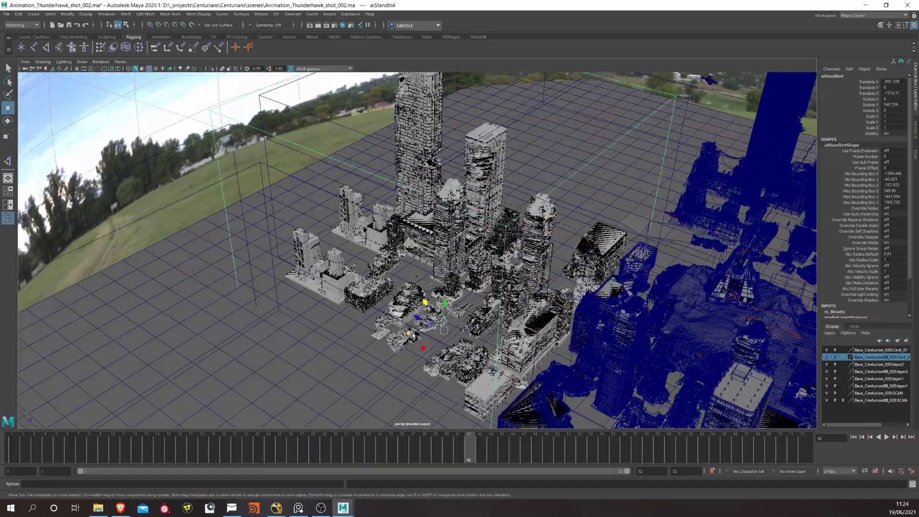
left_click_drag(413, 335, 343, 251, "alt")
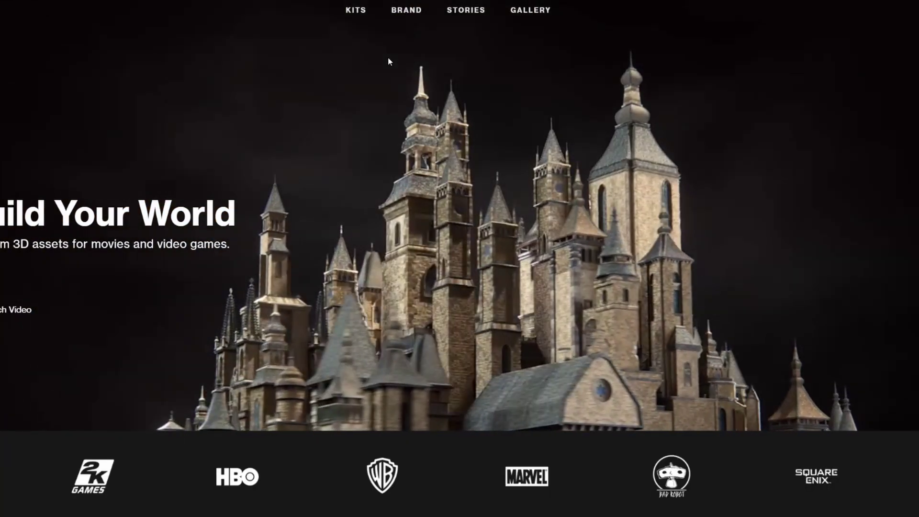
Step: Browse the full kit catalogue on the KitBash3D website and open the Warzone kit
left_click(362, 11)
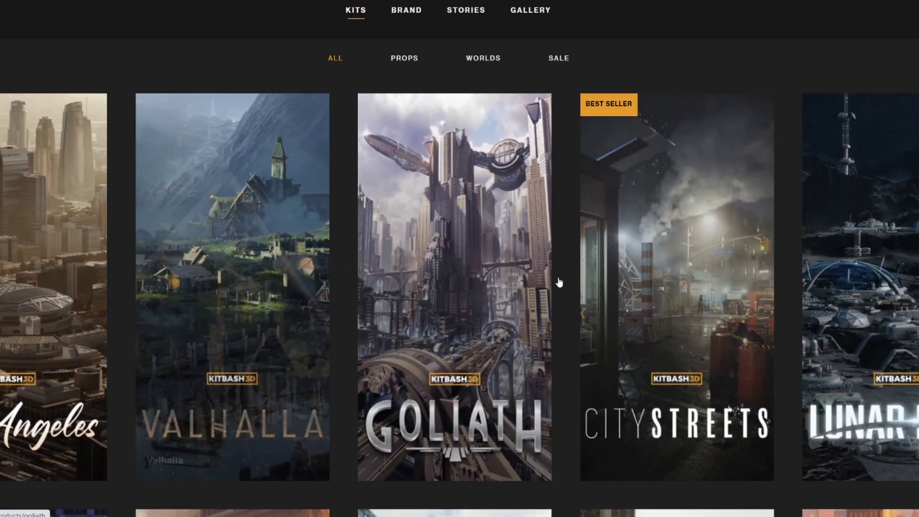
scroll(559, 283, "down", 15)
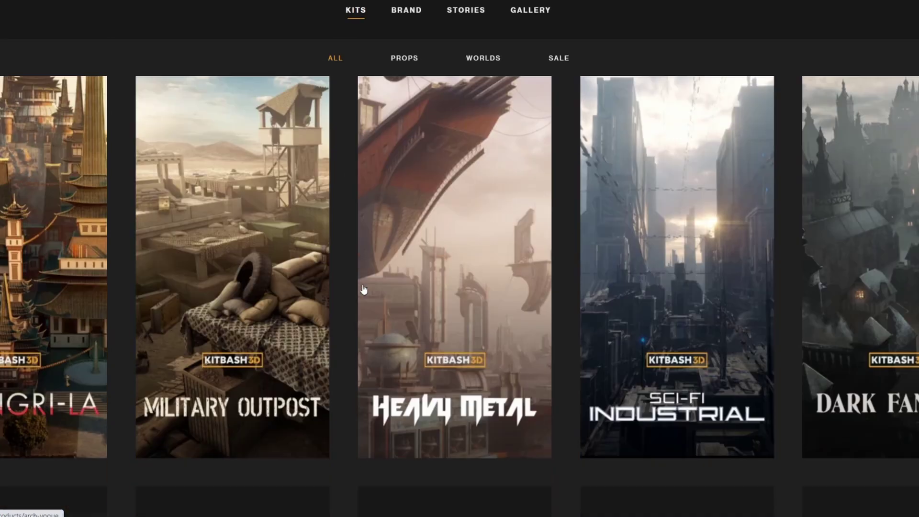
scroll(172, 311, "down", 8)
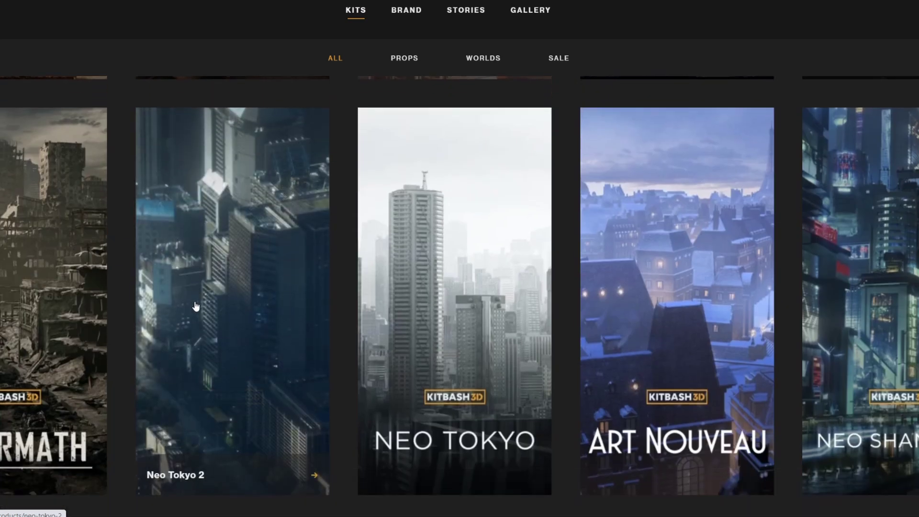
scroll(328, 292, "down", 8)
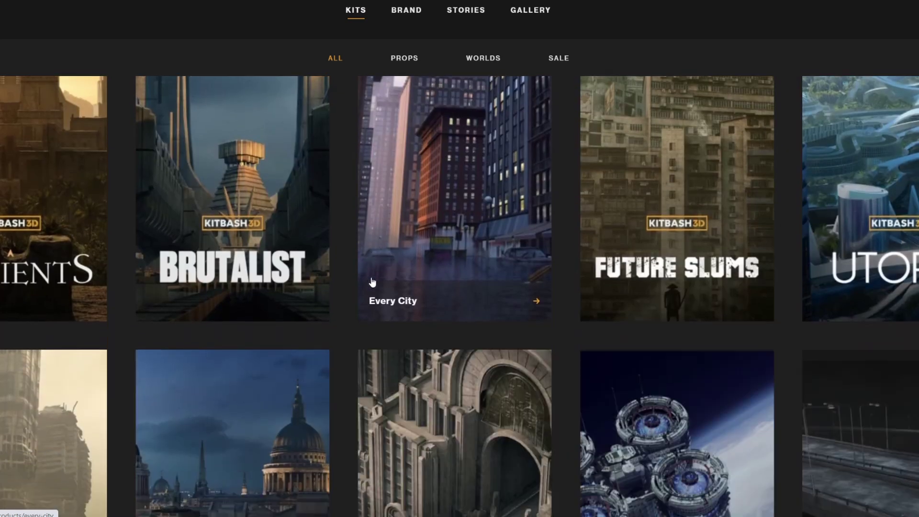
scroll(373, 283, "down", 8)
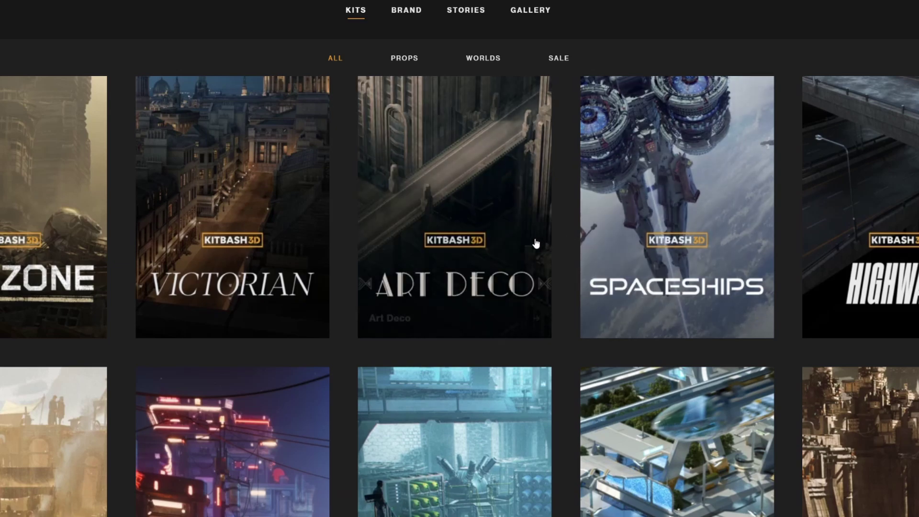
scroll(38, 232, "up", 4)
left_click(38, 290)
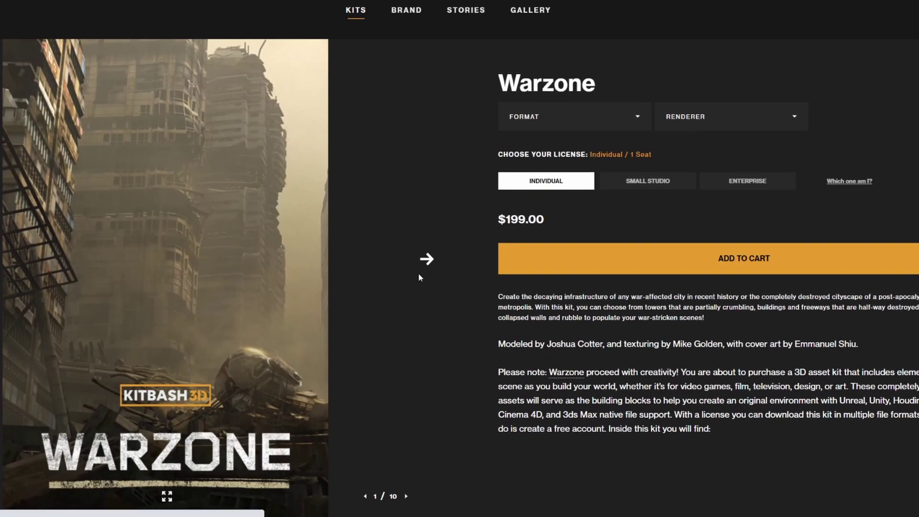
Step: Look through the Warzone kit's gallery images of ruined buildings, freeways and rubble
left_click(426, 259)
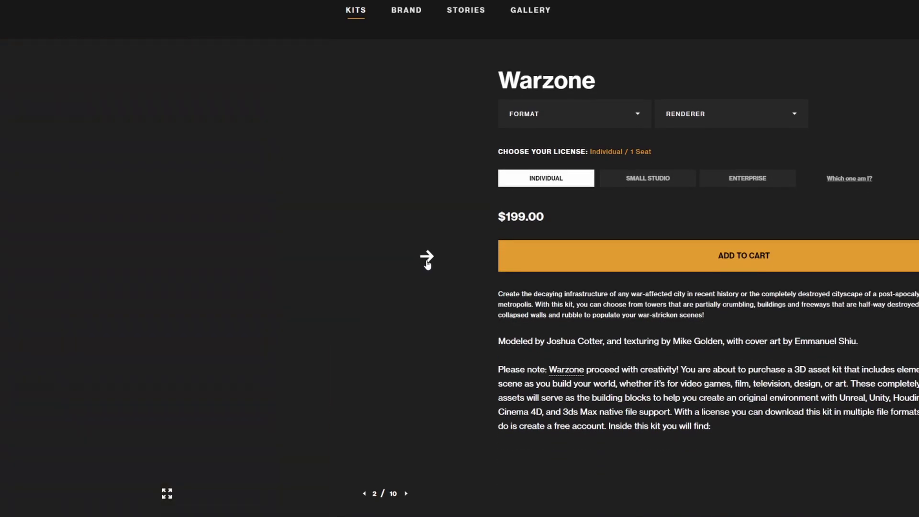
scroll(429, 268, "up", 2)
left_click(427, 312)
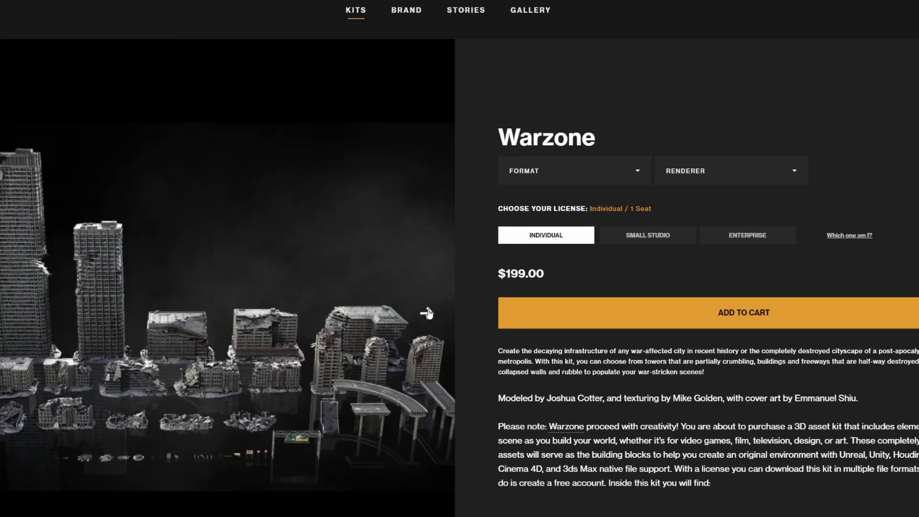
left_click(428, 312)
left_click(427, 313)
left_click(428, 312)
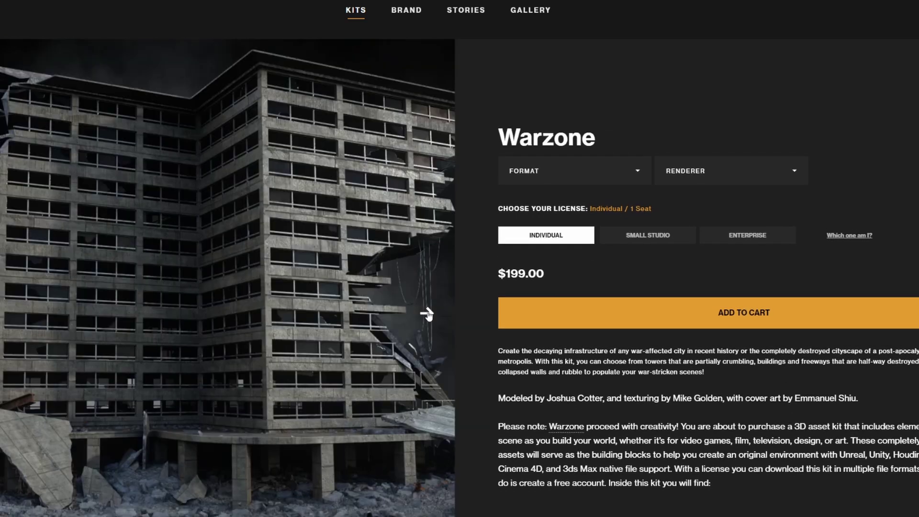
left_click(427, 312)
scroll(479, 321, "down", 7)
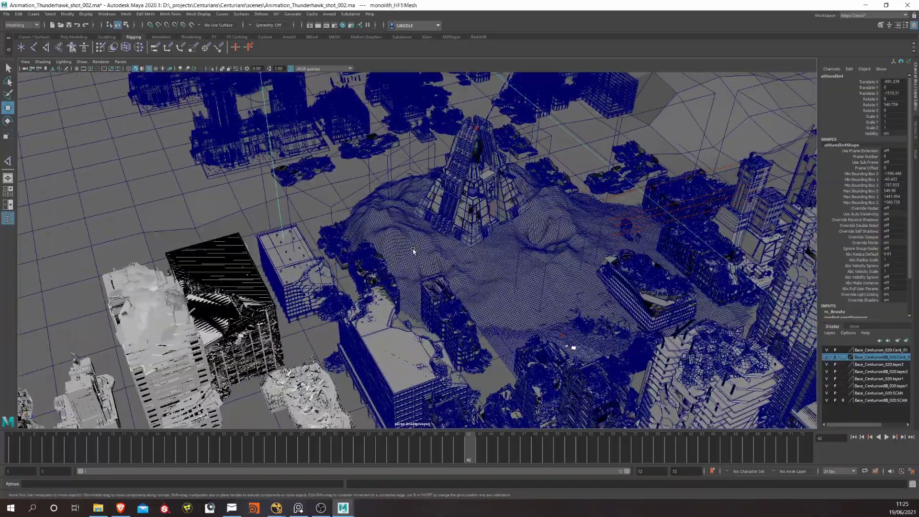
Step: Isolate the terrain mesh around the Monolith in Maya's Thunderhawk shot and examine it from several angles
left_click(480, 253)
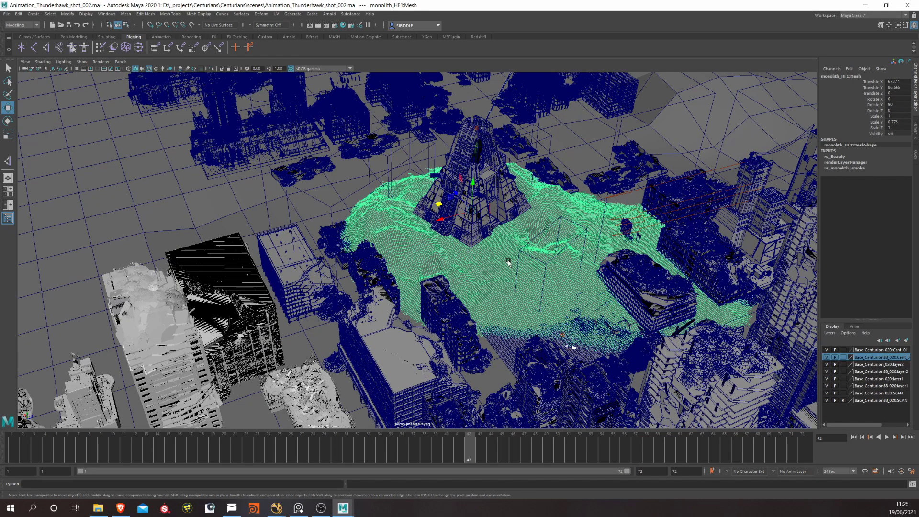
left_click_drag(509, 262, 505, 263, "alt")
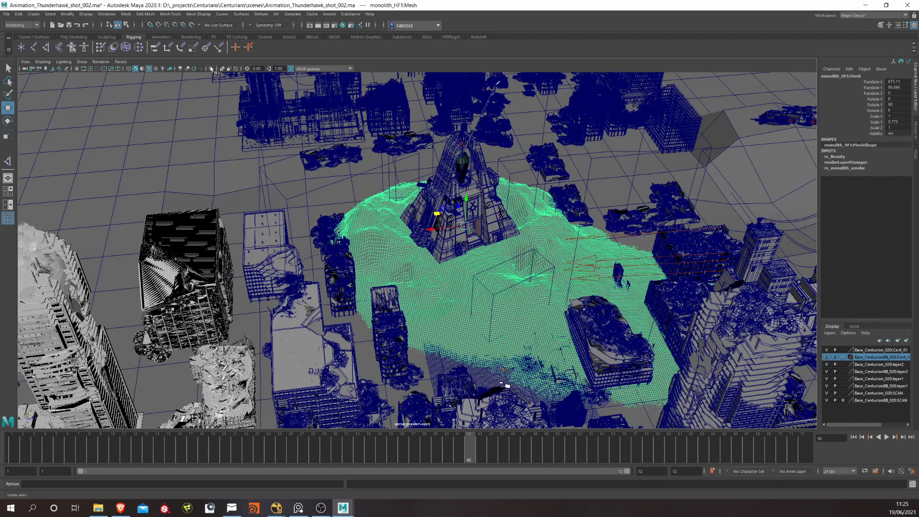
left_click(211, 68)
left_click_drag(413, 213, 450, 230, "alt")
right_click_drag(450, 230, 563, 259, "alt")
left_click_drag(564, 259, 301, 276, "alt")
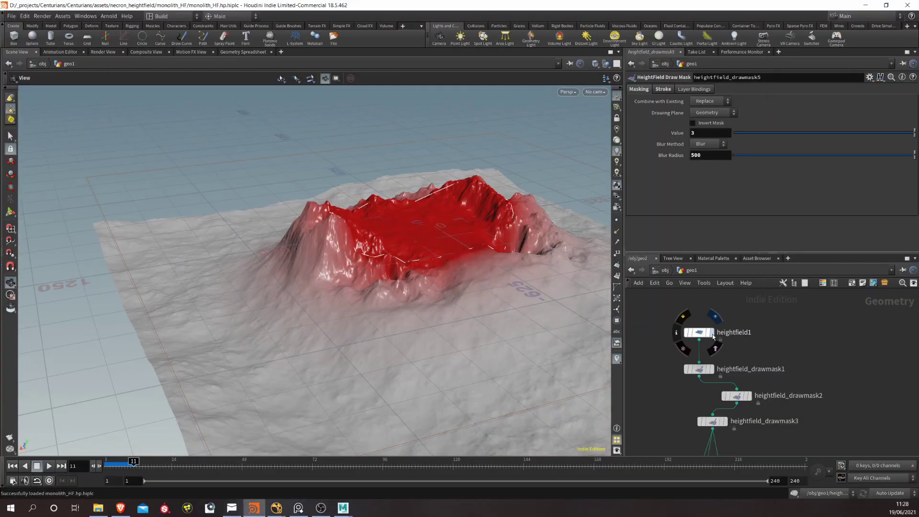
Step: Preview the terrain at successive heightfield mask and noise nodes along the Houdini network, including heightfield_maskbyobject2 and heightfield_noise3
left_click(722, 447)
middle_click_drag(735, 452, 717, 372)
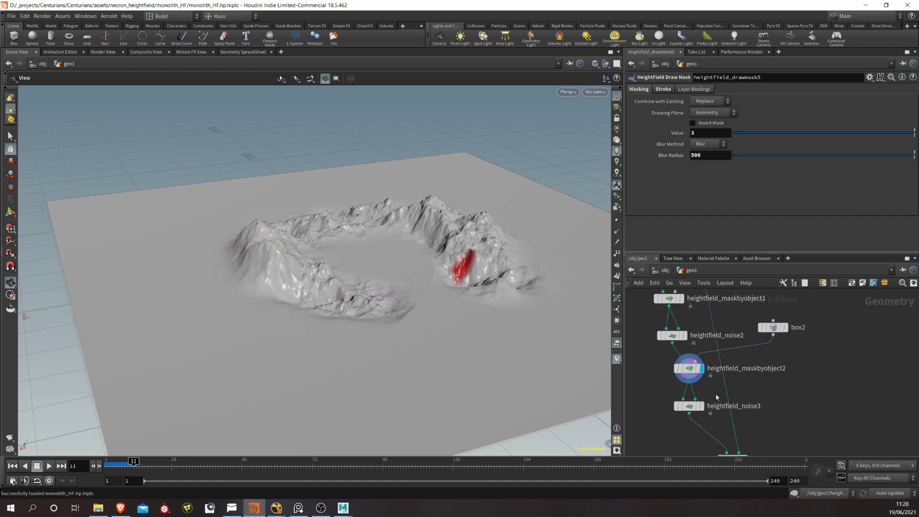
left_click(703, 406)
middle_click_drag(755, 423, 737, 308)
left_click(688, 361)
left_click(675, 389)
Step: Display the heightfield_erode1 result at the end of the terrain network and examine its eroded slopes up close
middle_click_drag(712, 420, 743, 329)
left_click(709, 430)
left_click(732, 376)
scroll(444, 316, "up", 5)
left_click_drag(443, 316, 374, 242)
scroll(374, 241, "down", 6)
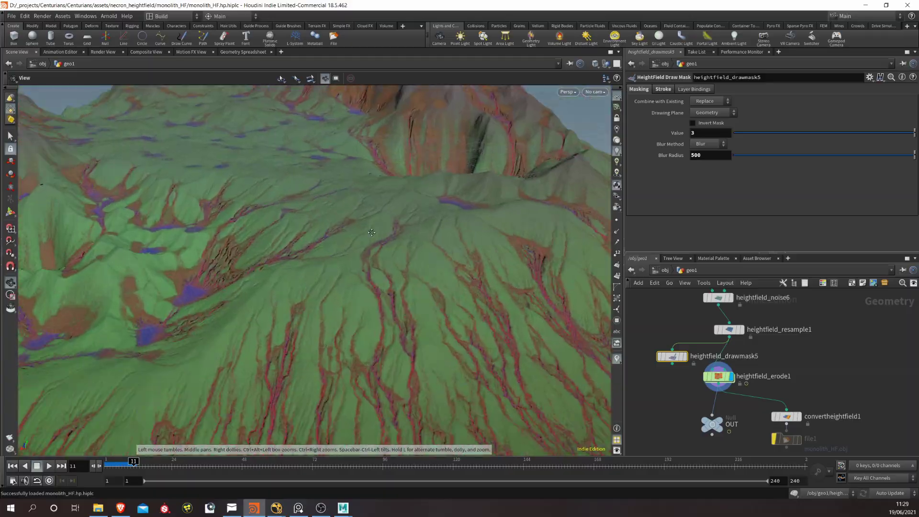
key("Down")
Step: Switch back to Maya's Thunderhawk shot and view the terrain mesh among the ruined buildings
left_click(342, 508)
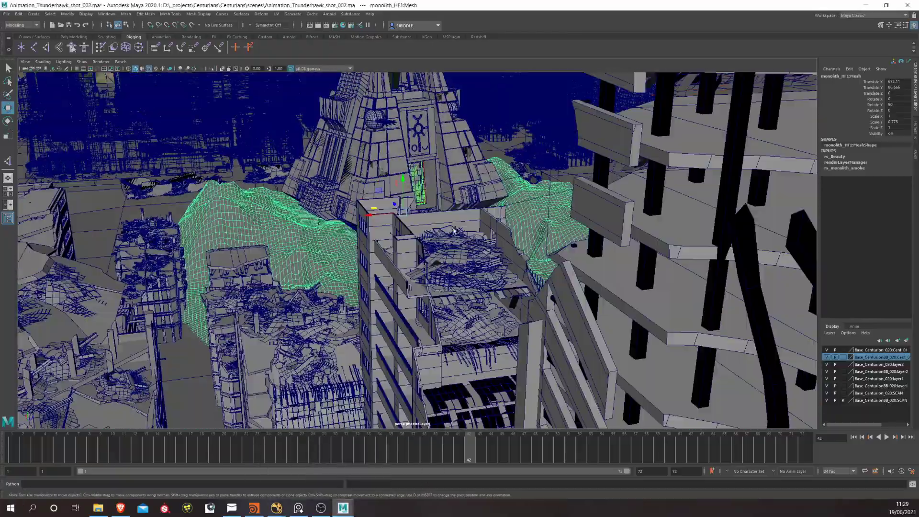
left_click_drag(454, 230, 390, 325, "alt")
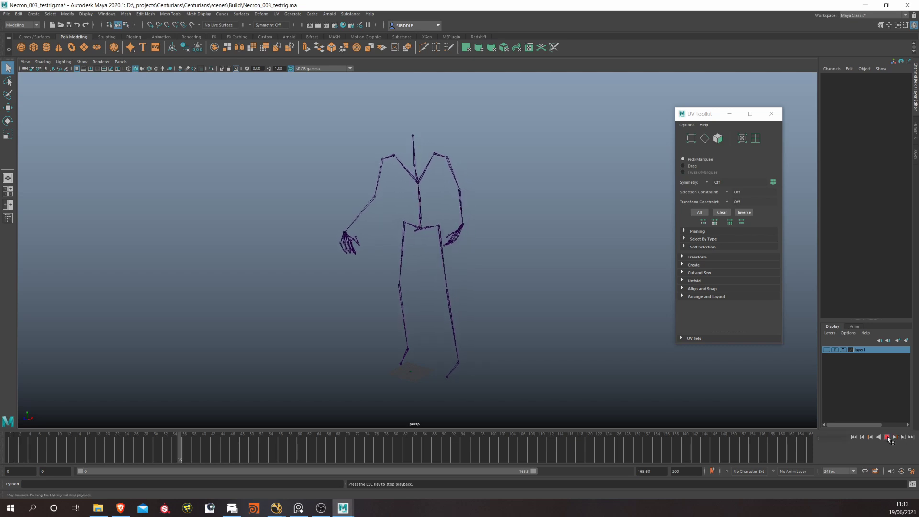
Step: Show the polygon geometry over the skeleton of the playing Necron test rig
left_click(83, 61)
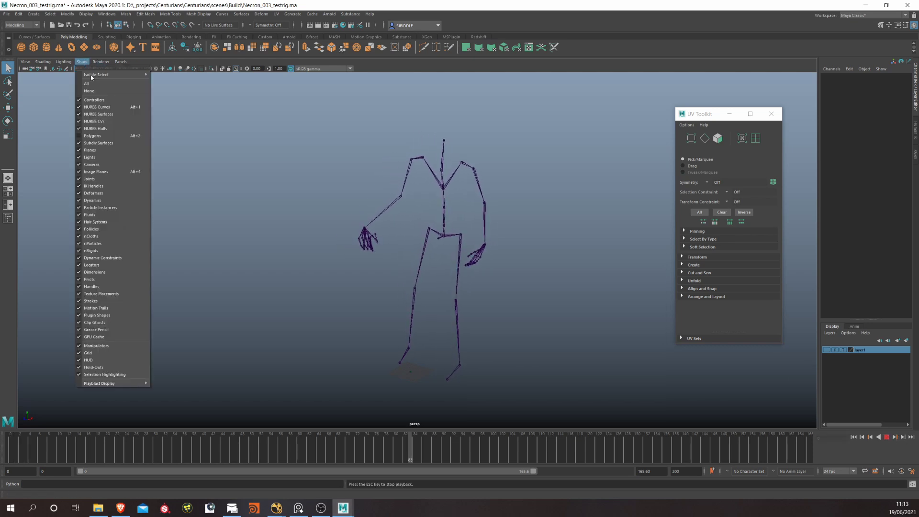
left_click(92, 136)
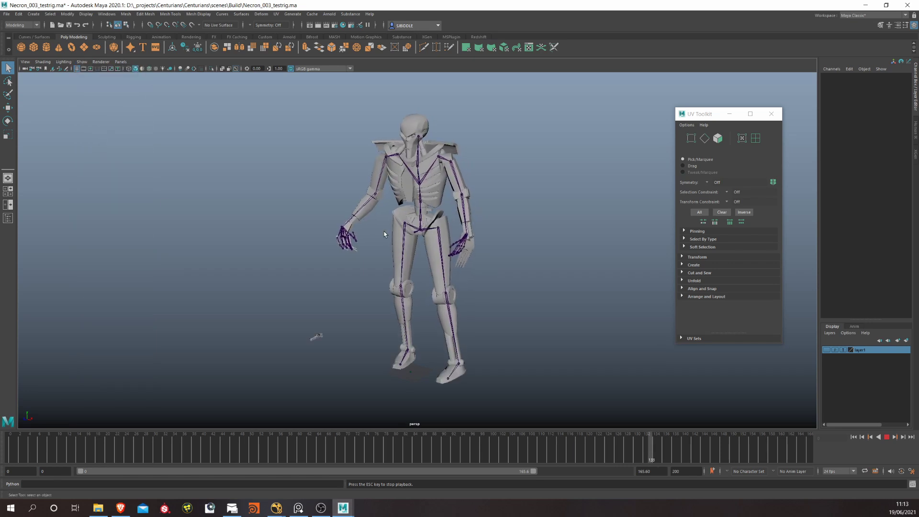
mouse_move(355, 240)
left_mouse_down("alt")
mouse_move(433, 235)
mouse_move(357, 241)
left_mouse_up("alt")
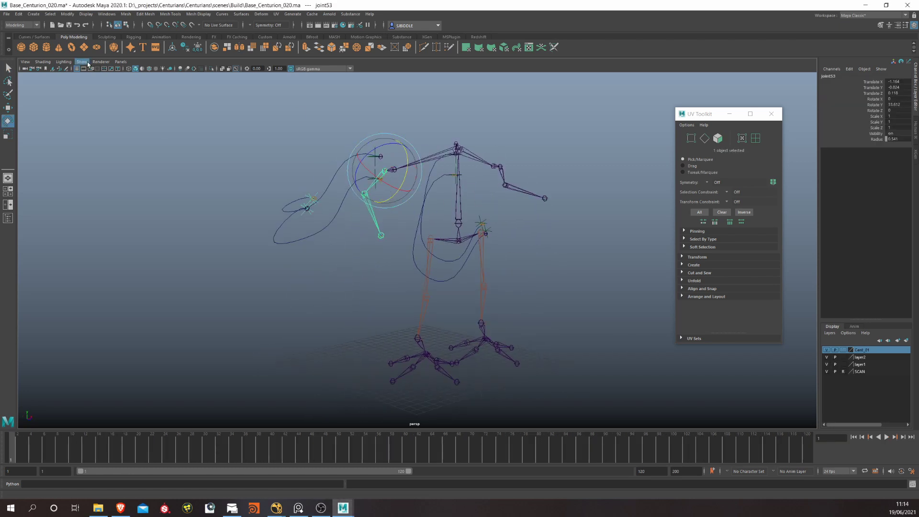
Step: Show the polygons on the Centurion rig and undo the latest rotation of its arm joint
left_click(87, 64)
left_click(94, 135)
left_click_drag(422, 181, 390, 179, "alt")
key("ctrl+z")
key("ctrl+z")
key("ctrl+z")
Step: Hide the Centurion's polygons, try moving the IK handle of one leg, and undo that move
left_click(84, 62)
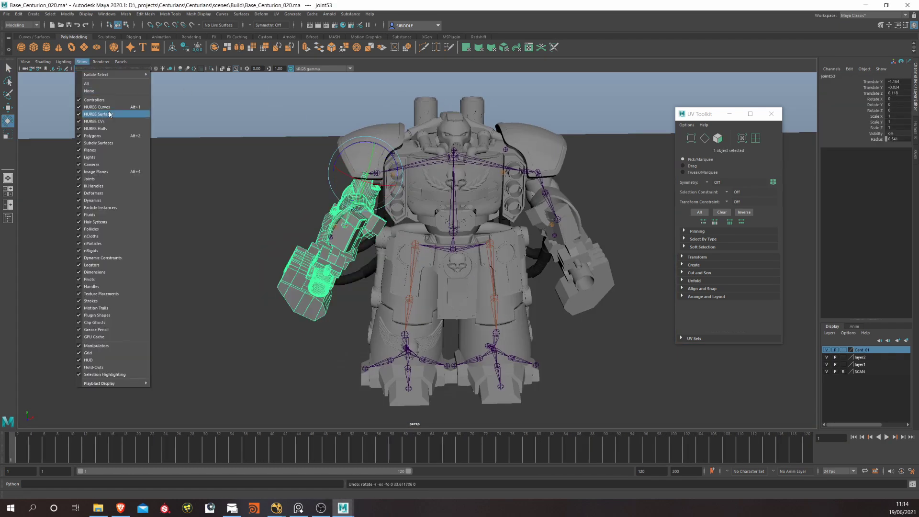
left_click(92, 135)
left_click(459, 268)
left_click_drag(459, 268, 479, 282, "alt")
left_click(367, 317)
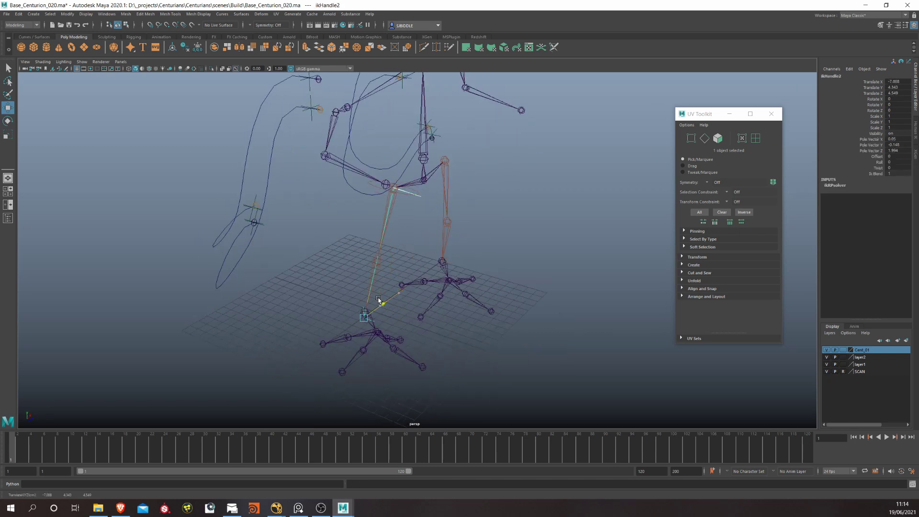
left_click_drag(384, 307, 431, 276, "alt")
left_click_drag(434, 272, 461, 273)
key("ctrl+z")
Step: Select the Centurion's gun arm joint with the Rotate tool and show the polygons to view the arm and hoses
left_click_drag(565, 192, 364, 158, "alt")
left_click(421, 189)
key("e")
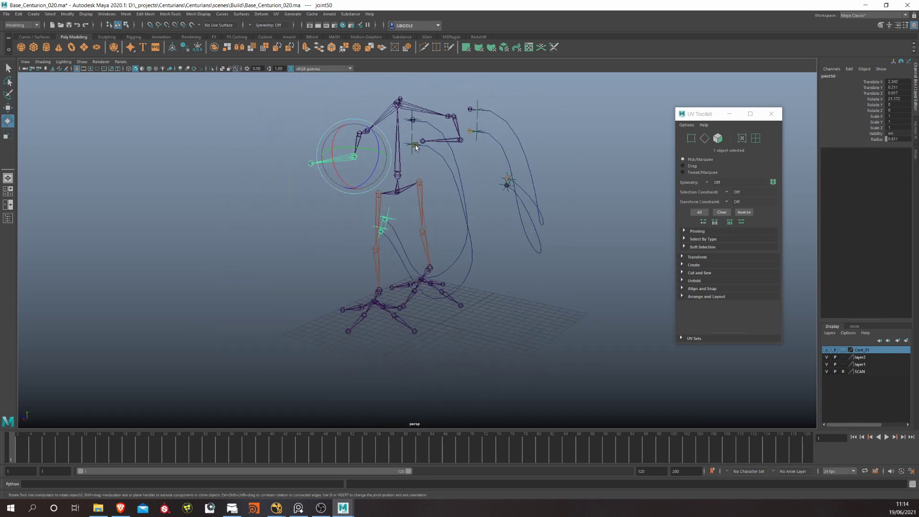
left_click(439, 140)
scroll(439, 139, "up", 3)
left_click(82, 61)
left_click(334, 116)
left_click(82, 62)
left_click(92, 135)
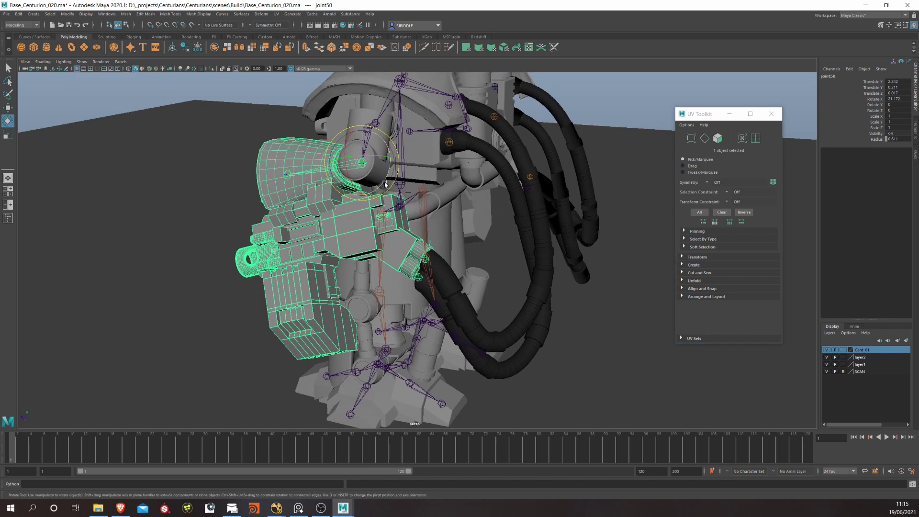
left_click_drag(335, 216, 497, 220, "alt")
scroll(452, 151, "down", 5)
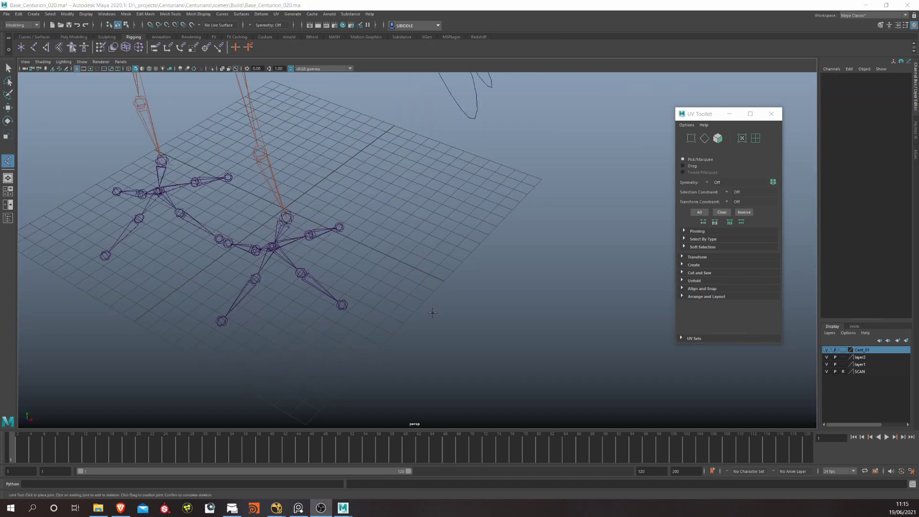
left_click(335, 246)
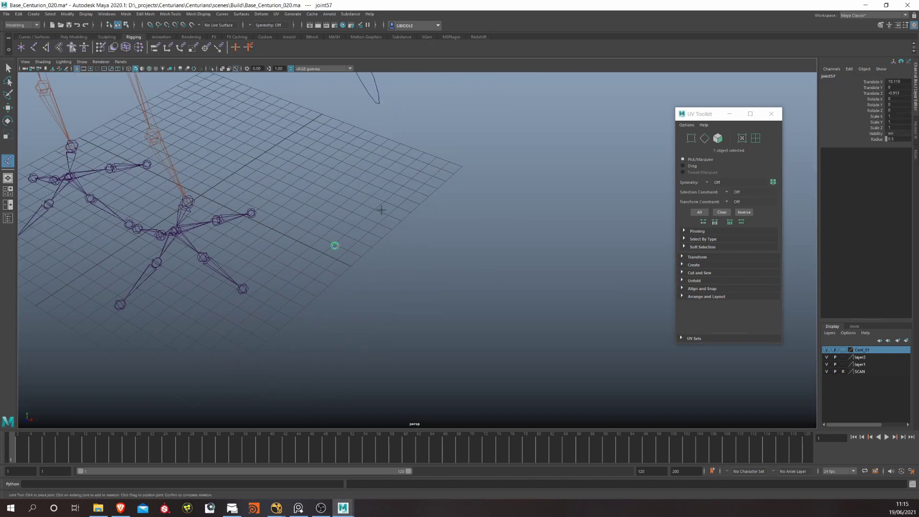
left_click_drag(334, 246, 411, 268, "alt")
right_click_drag(412, 268, 462, 269, "alt")
key("Delete")
Step: Build a chain of four joints on the grid beside the Centurion's feet
left_click_drag(462, 269, 367, 193, "alt")
scroll(367, 193, "down", 2)
middle_click_drag(410, 229, 437, 207, "alt")
middle_click_drag(335, 239, 219, 162, "alt")
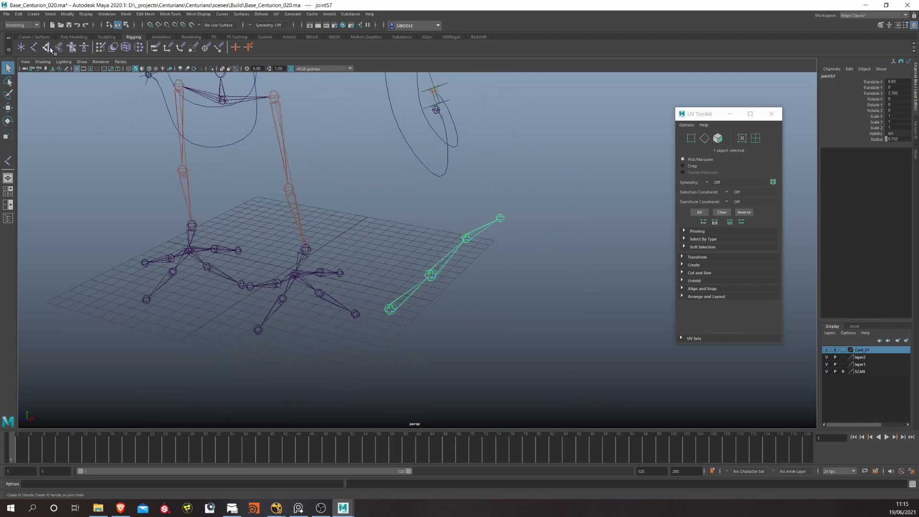
Step: Create an IK handle along the new four-joint chain and move it to bend the joints
left_click_drag(510, 223, 560, 216)
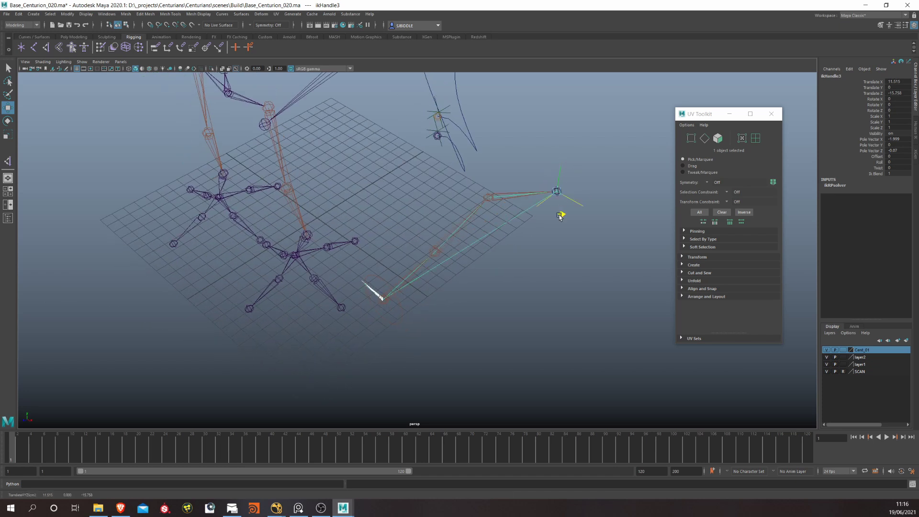
left_click_drag(520, 248, 540, 214)
left_click_drag(393, 259, 451, 234, "alt")
middle_click_drag(452, 235, 522, 260, "alt")
left_click_drag(507, 260, 242, 240, "alt")
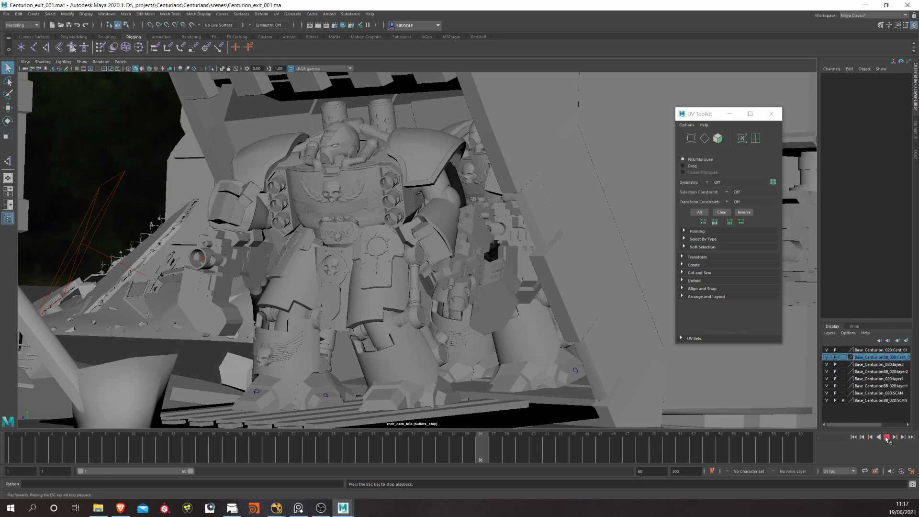
Step: Stop playback in the Centurion exit shot and hide the polygons and remaining objects obscuring the skeletons
key("Escape")
left_click(81, 61)
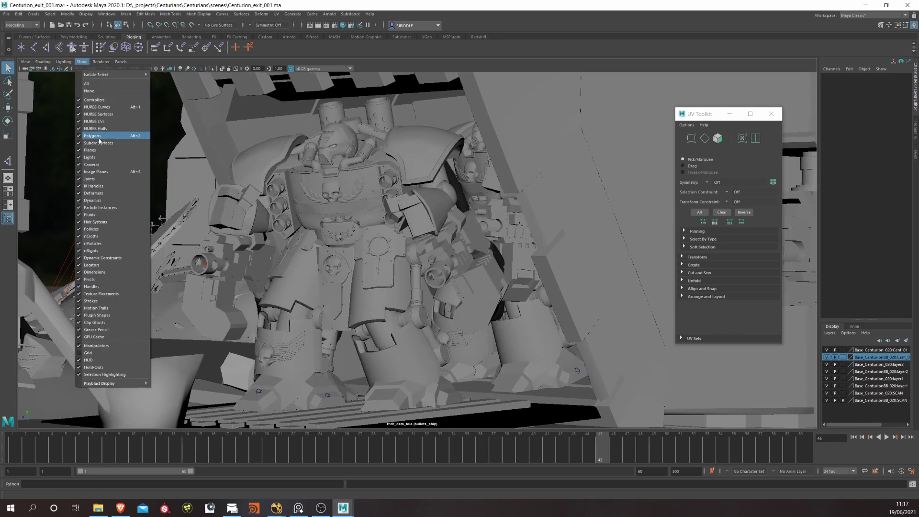
left_click(98, 137)
left_click(182, 378)
key("ctrl+h")
left_click(235, 382)
key("ctrl+h")
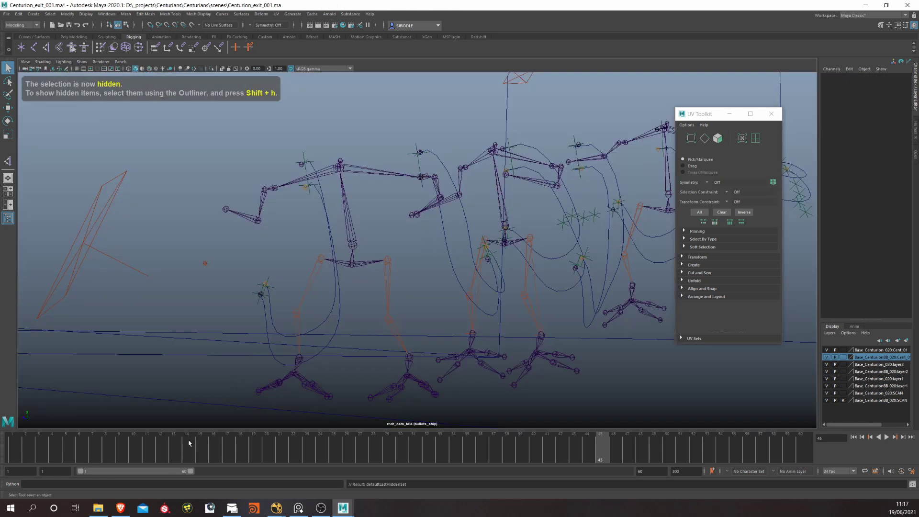
Step: Play back the animation of the Centurion skeletons, stop it and return to the first frame
key("alt+v")
key("Escape")
left_click(887, 437)
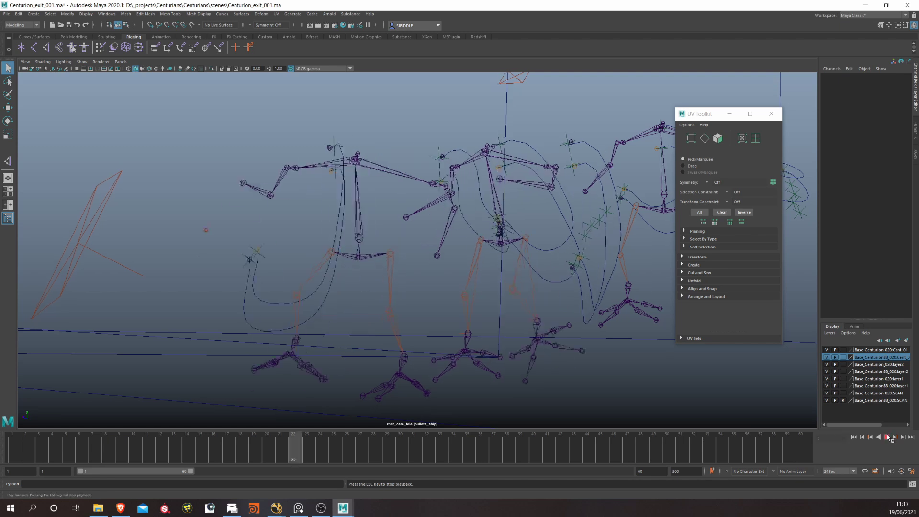
key("Escape")
key("alt+shift+v")
left_click(81, 62)
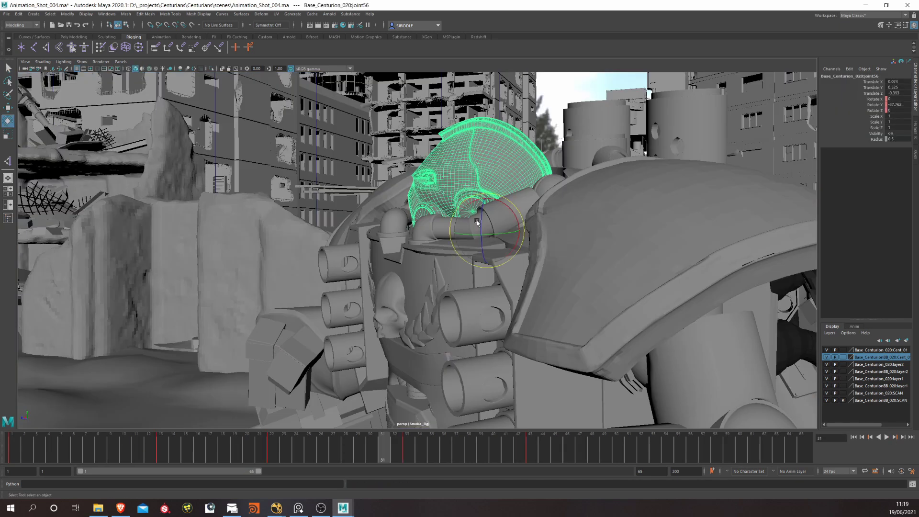
Step: Rotate the Centurion's head joint at frame 31 of Animation_Shot_004
left_click_drag(478, 222, 492, 211)
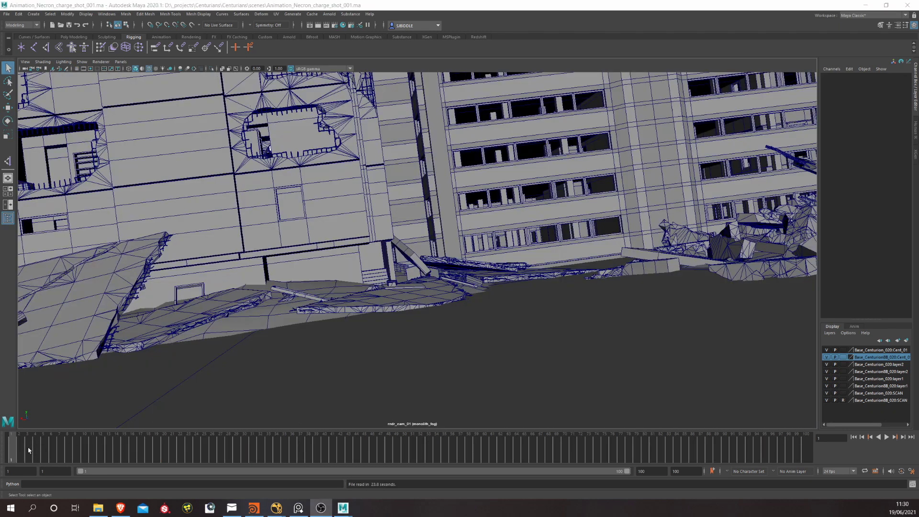
Step: Play back the Necron charge shot and examine the Film Back and other attribute sections of rndr_cam_01
key("alt+v")
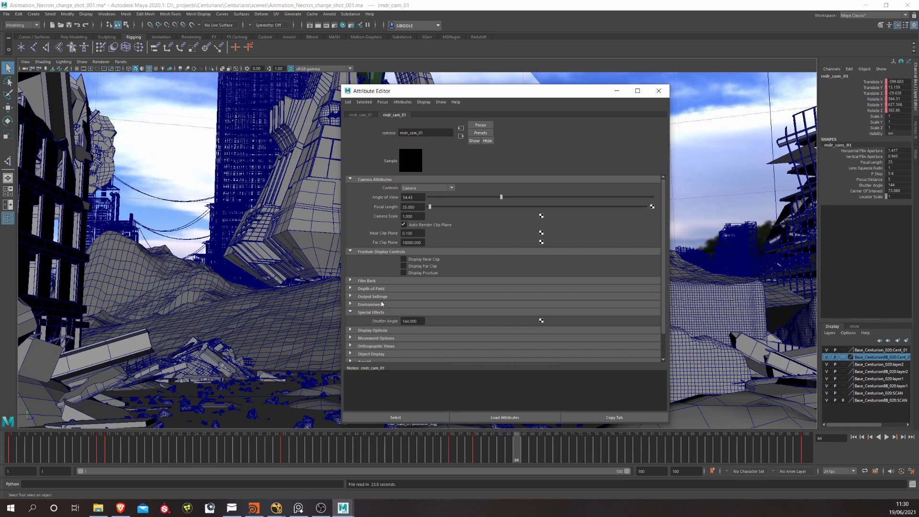
left_click(381, 302)
left_click(383, 297)
left_click(382, 288)
left_click(381, 282)
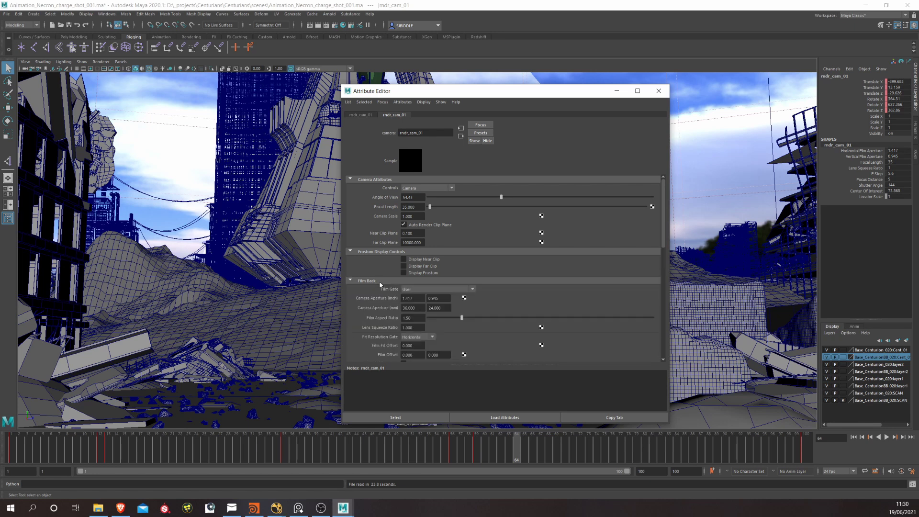
scroll(378, 301, "down", 2)
scroll(398, 301, "down", 1)
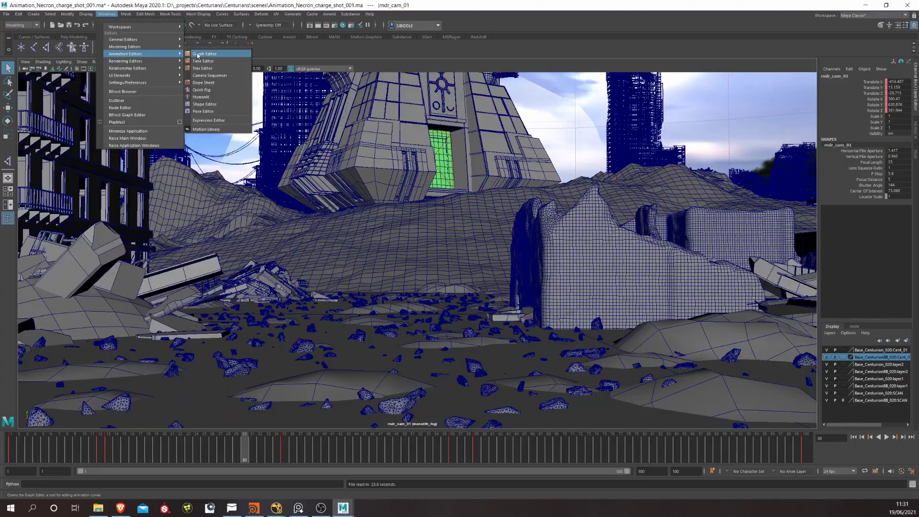
Step: Open the Graph Editor on rndr_cam_01's animation curves and resize and reposition its window over the shot view
left_click(198, 54)
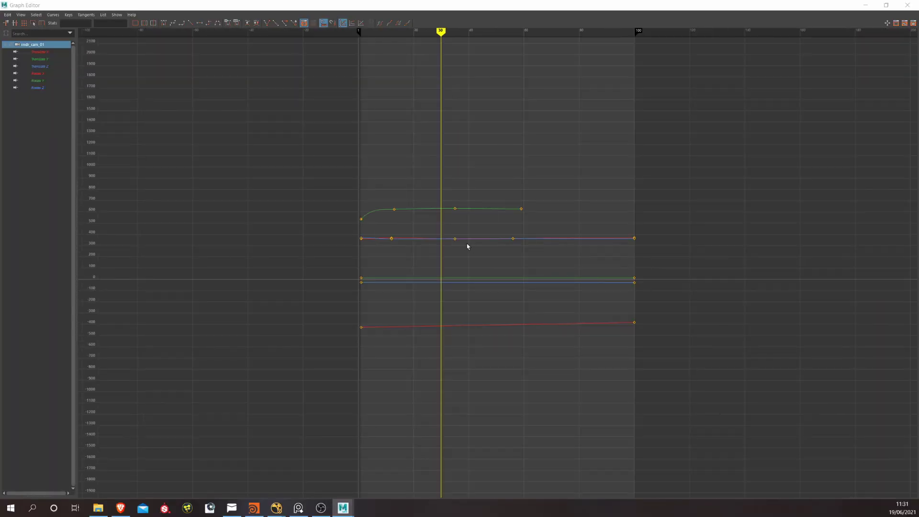
middle_click_drag(465, 247, 439, 266, "alt")
left_click_drag(435, 3, 597, 85)
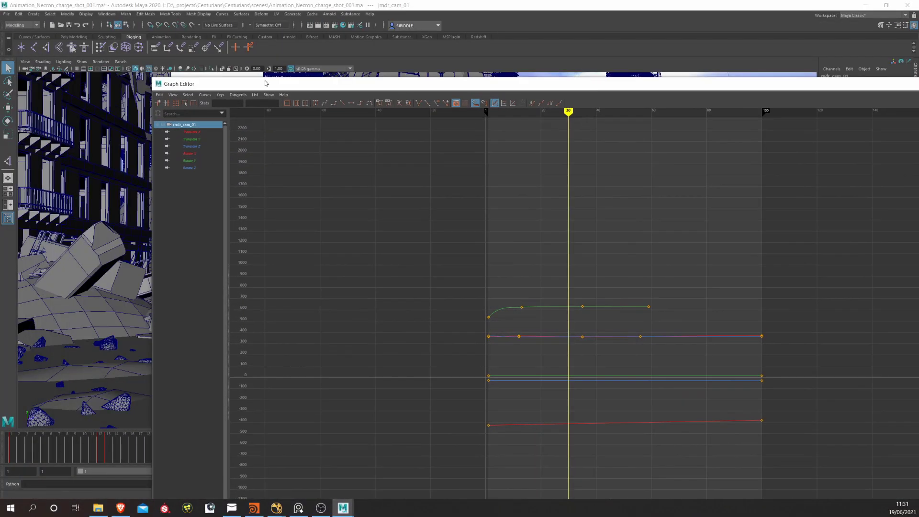
left_click_drag(155, 78, 588, 299)
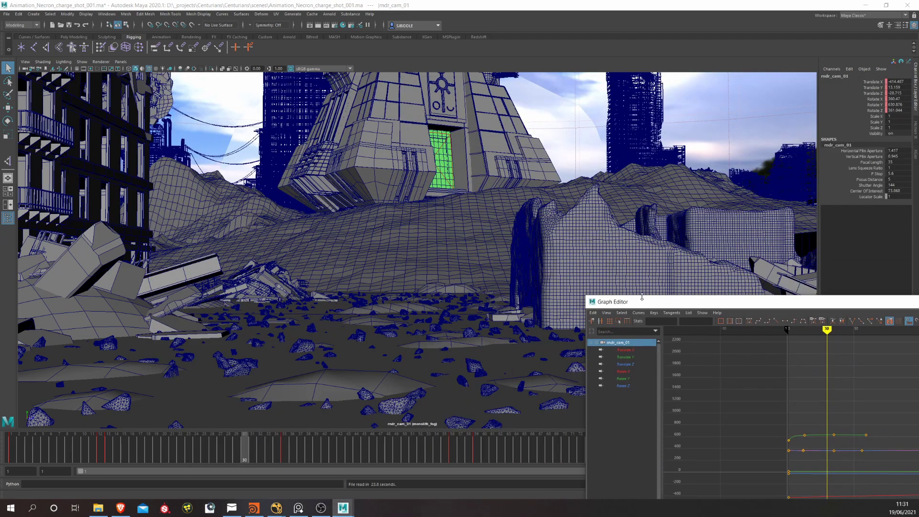
left_click_drag(642, 301, 485, 147)
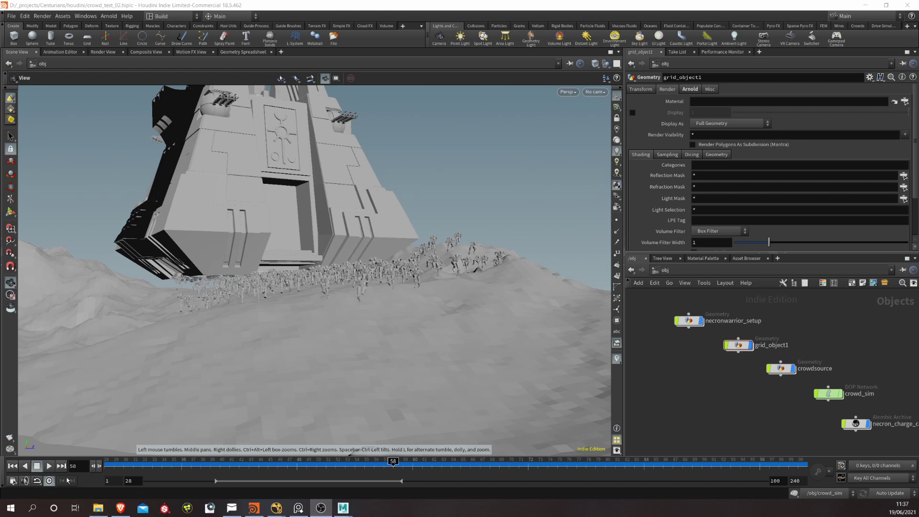
Step: In Houdini, play back the Necron crowd charge of crowd_test_02 from different angles, then stop it
left_click(48, 467)
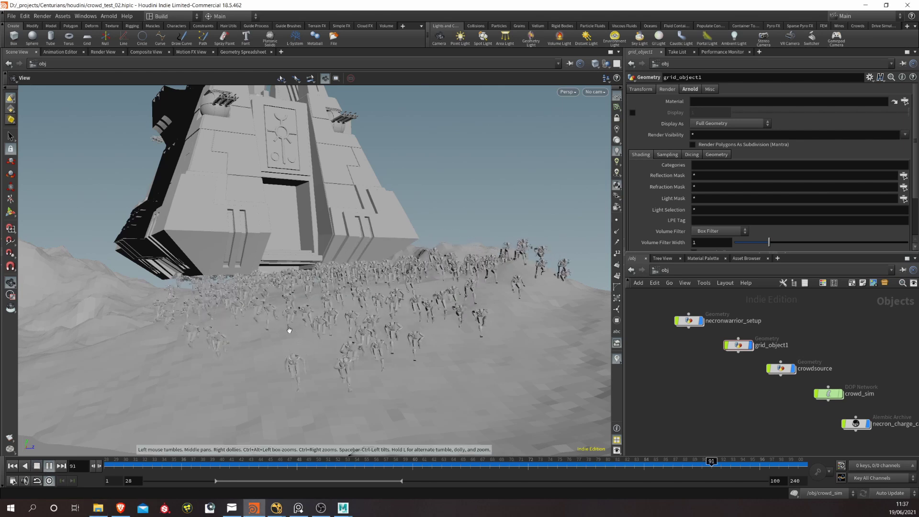
left_click_drag(263, 323, 279, 361)
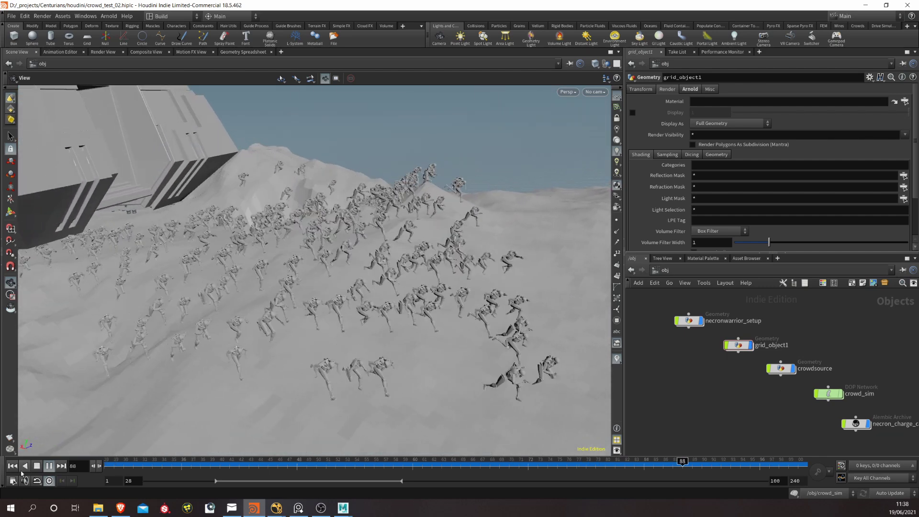
left_click(37, 467)
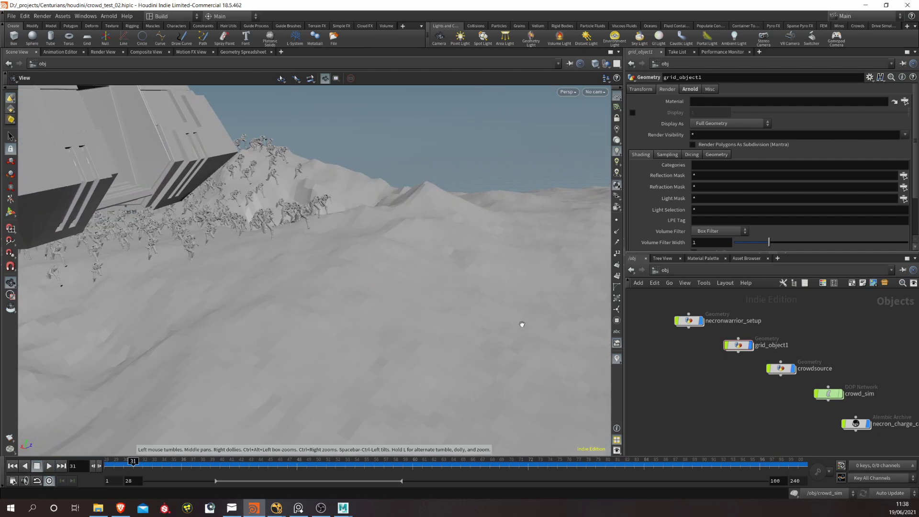
Step: Open the necronwarrior_setup network, hide the other objects in the viewport, and select and frame the PROPERTIES null
double_click(690, 321)
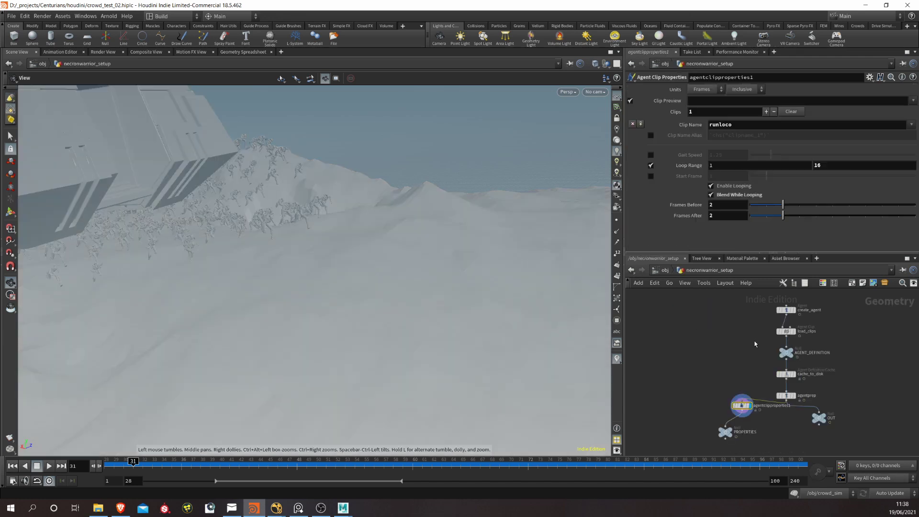
left_click(606, 66)
left_click(621, 92)
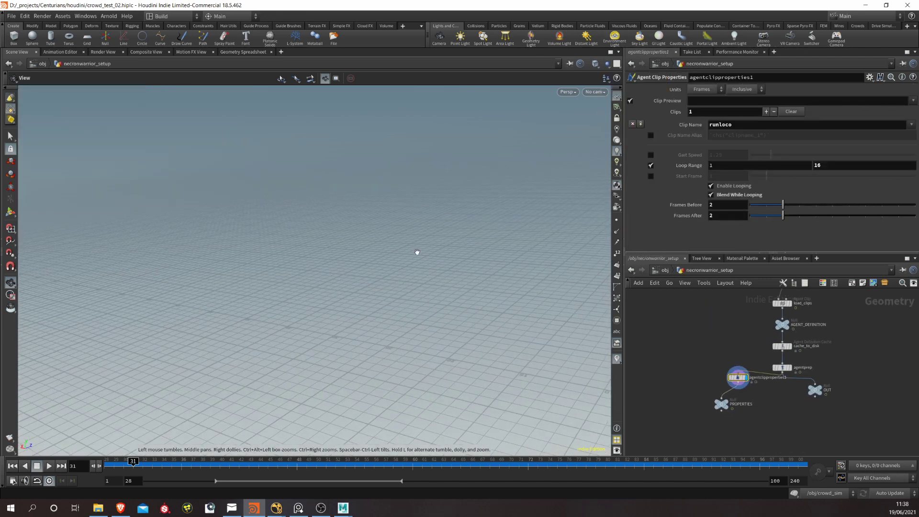
left_click(723, 404)
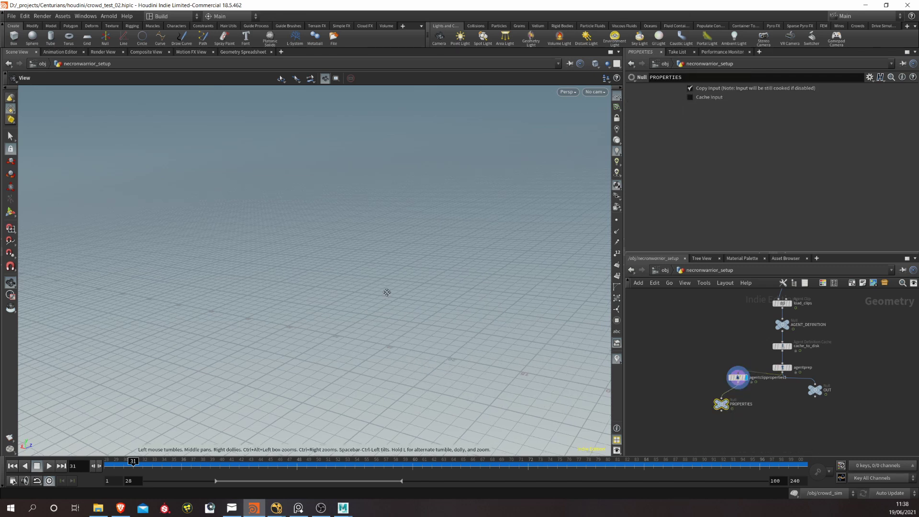
key("f")
left_click_drag(376, 277, 336, 302)
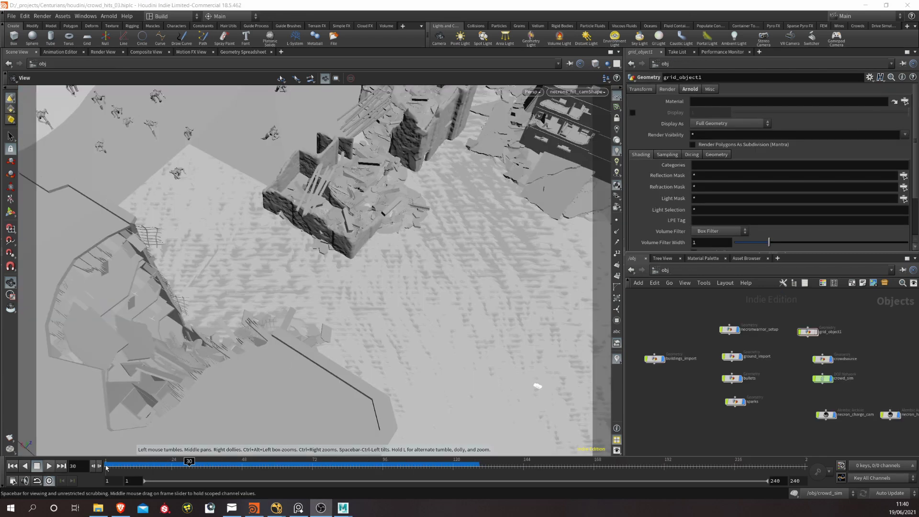
Step: Play back the crowd_hits_03 simulation and examine the bullets and sparks striking the Necron crowd up close
left_click_drag(133, 465, 127, 466)
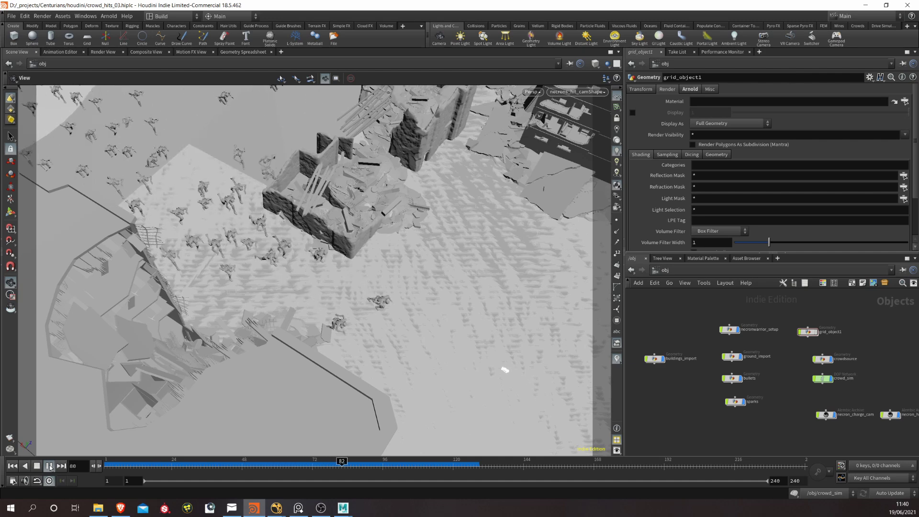
left_click(49, 467)
left_click_drag(240, 340, 201, 336)
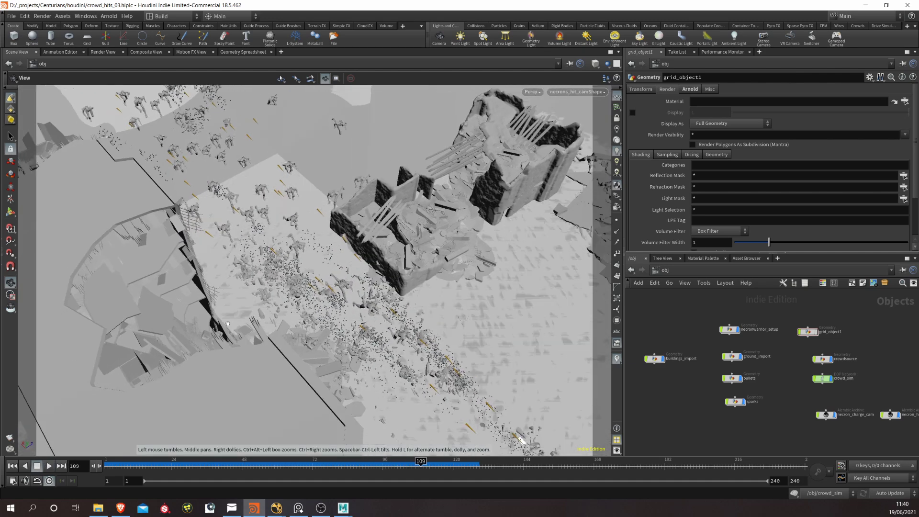
right_click_drag(201, 335, 402, 364)
middle_click_drag(402, 364, 226, 297)
left_click_drag(225, 296, 287, 296)
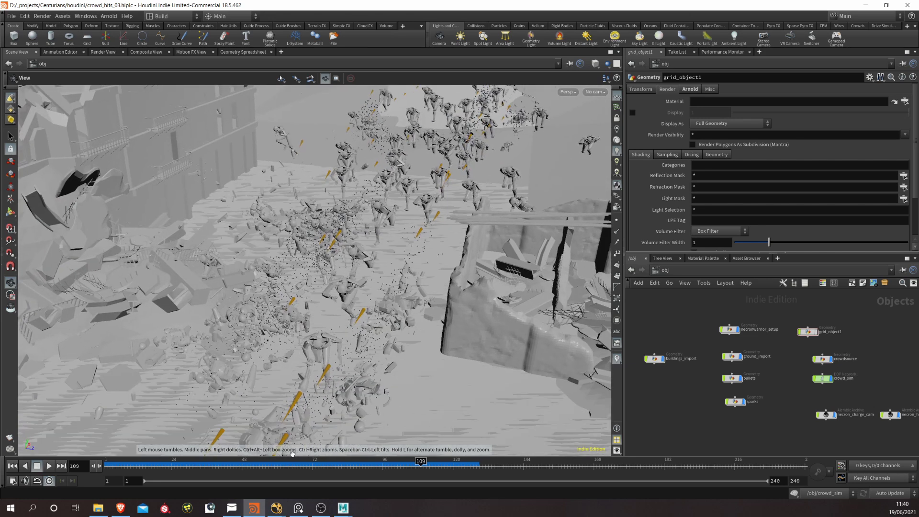
left_click_drag(298, 464, 387, 435)
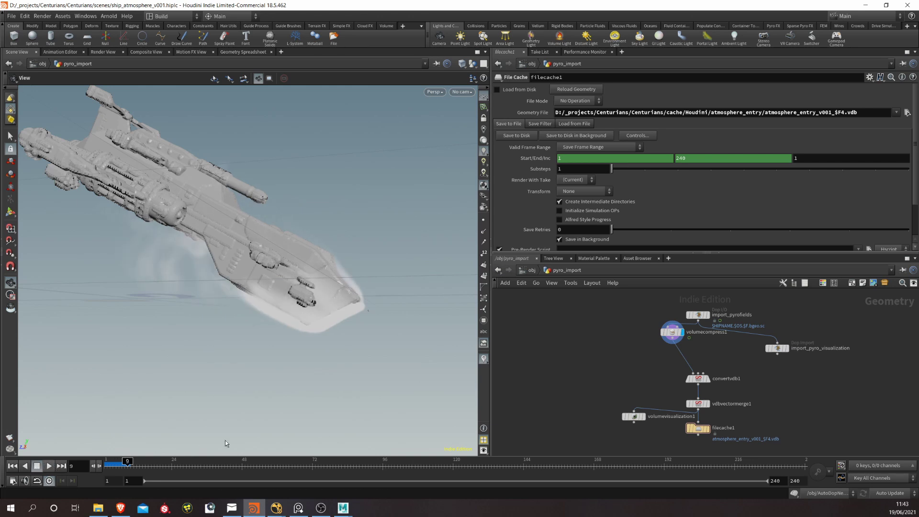
Step: Examine the ship's atmosphere entry fire simulation and the pyrosolver1 node chain in AutoDopNetwork
middle_click_drag(739, 348, 746, 345)
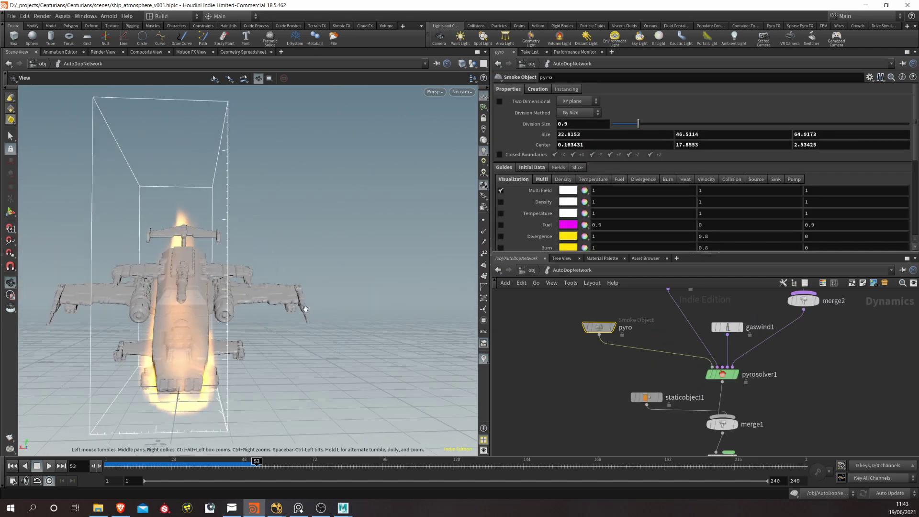
middle_click_drag(305, 308, 354, 285)
middle_click_drag(776, 380, 794, 361)
mouse_move(742, 358)
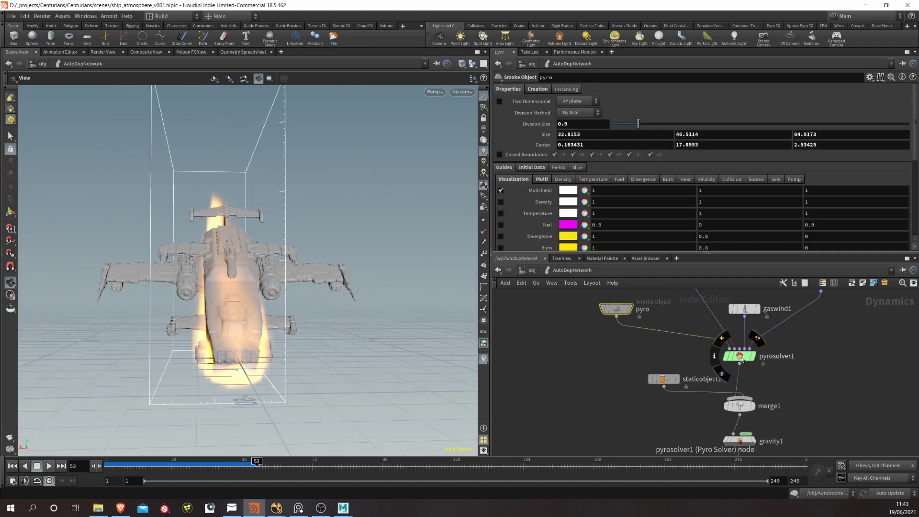
middle_click_drag(794, 455, 789, 337)
scroll(838, 383, "down", 3)
middle_click_drag(839, 383, 779, 427)
left_click_drag(205, 461, 118, 461)
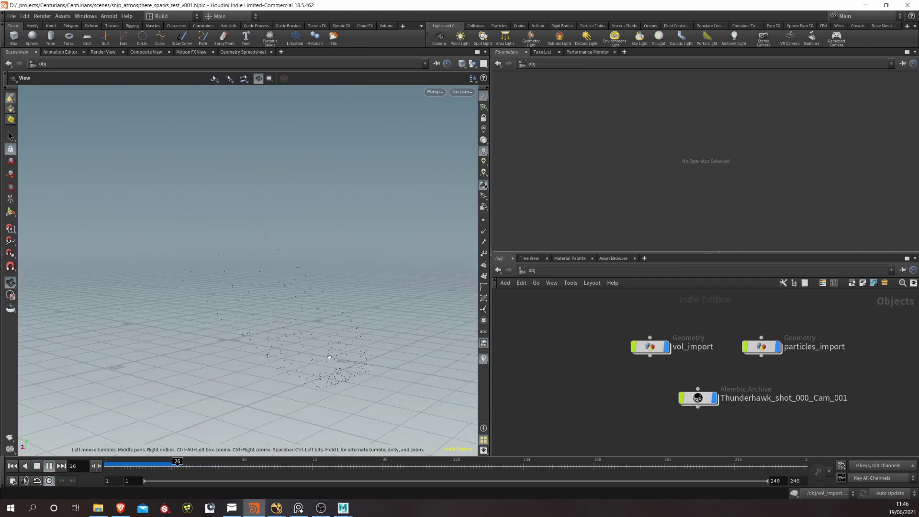
Step: Scrub the ship's atmosphere sparks simulation to frame 37 and start rendering that frame with /out/mantra1
left_click_drag(166, 463, 210, 463)
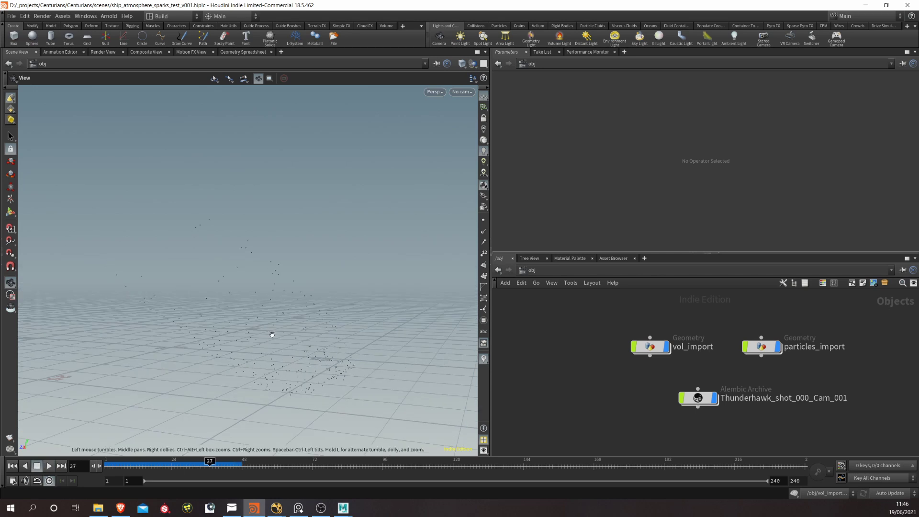
middle_click_drag(271, 333, 245, 344)
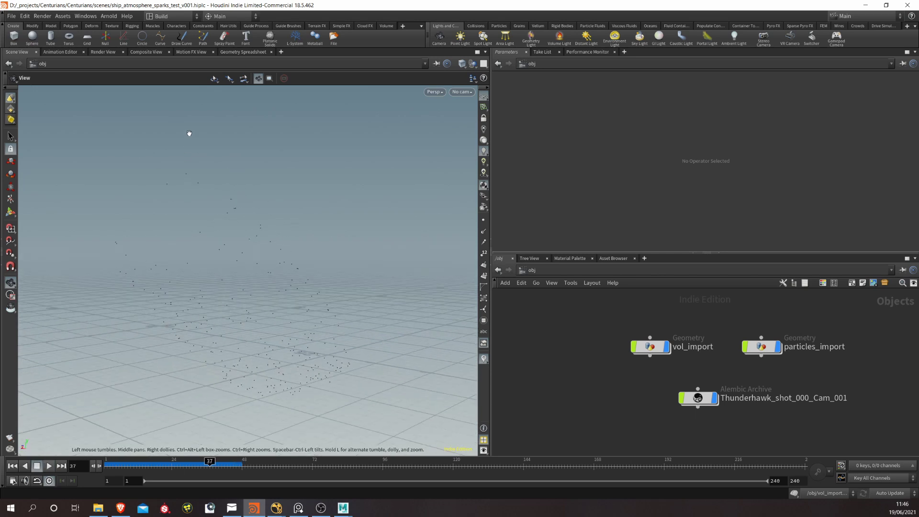
left_click(111, 54)
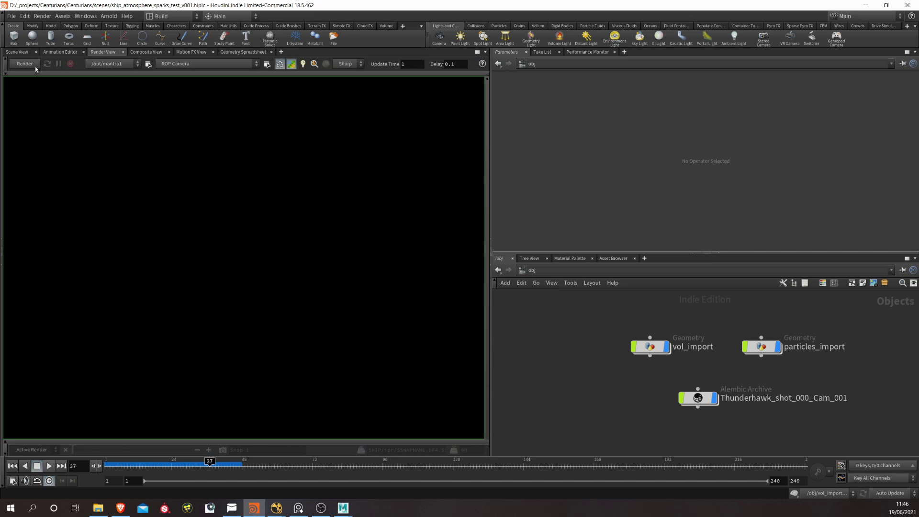
left_click(30, 66)
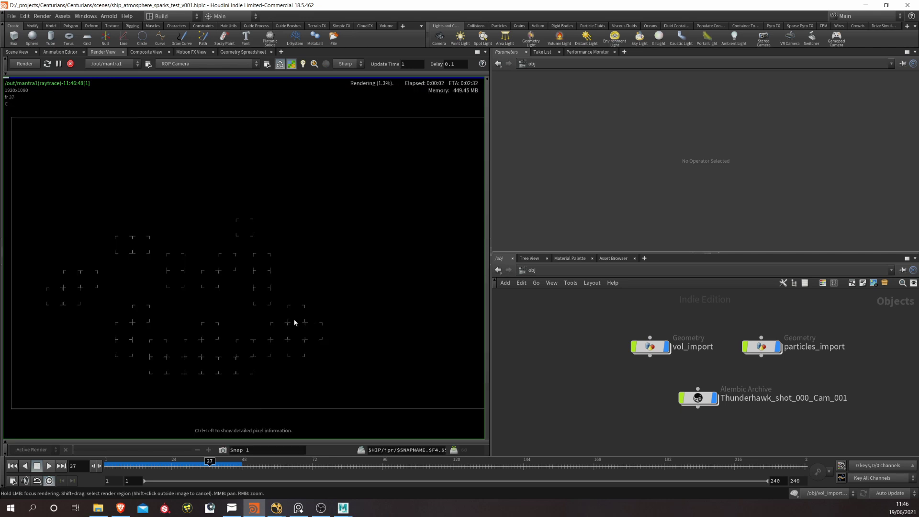
scroll(258, 323, "down", 1)
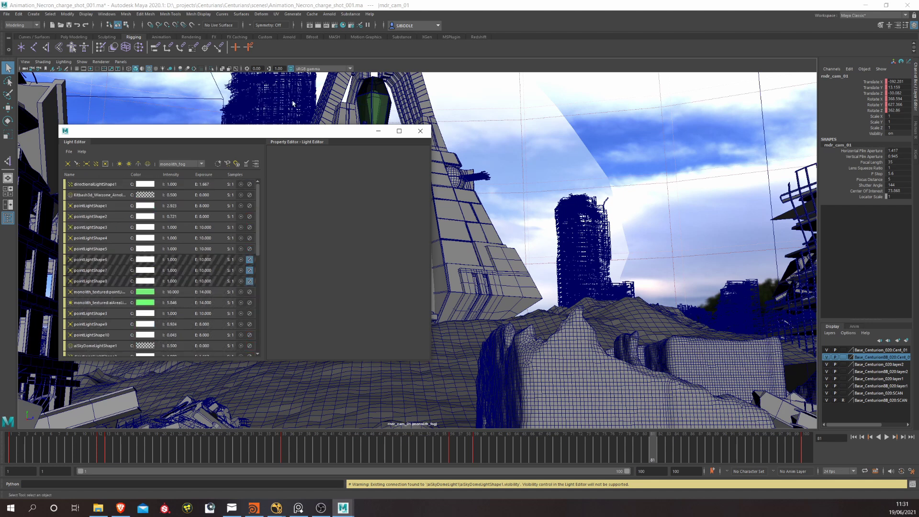
Step: In Maya, close the Light Editor, open Render Setup and make Beauty the visible render layer
left_click(420, 131)
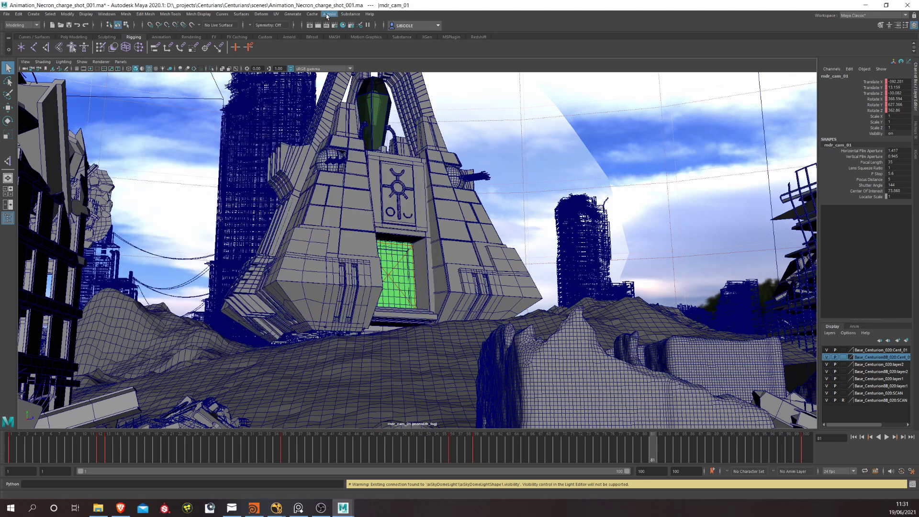
left_click(329, 14)
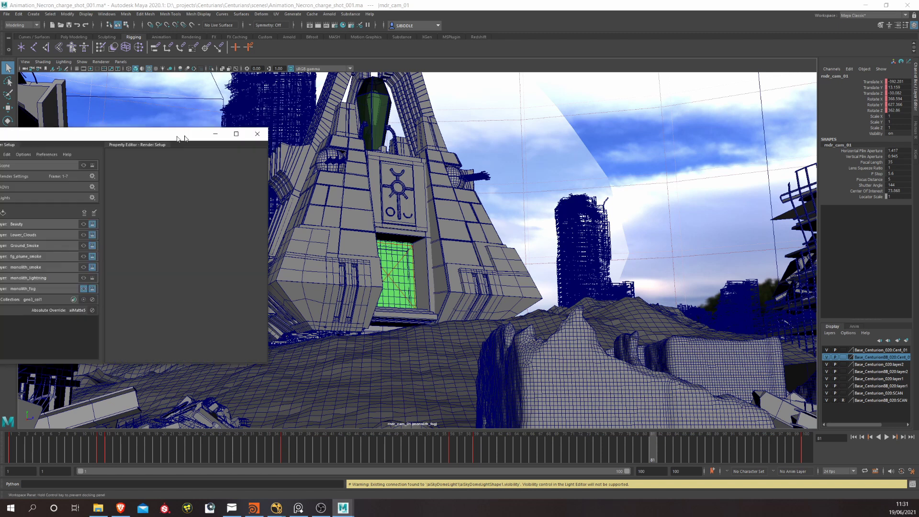
left_click(360, 208)
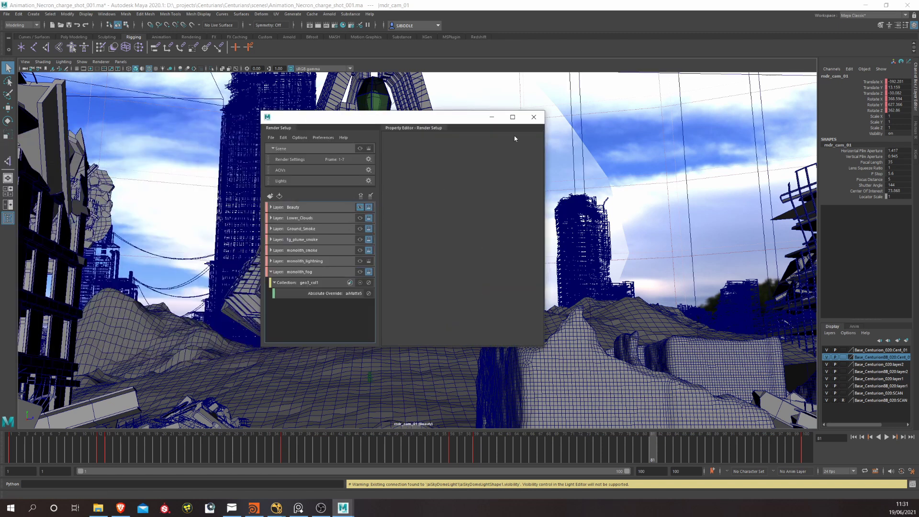
Step: Reopen Render Setup and view the Lower_Clouds, Ground_Smoke and fg_plume_smoke layers in turn before returning to Beauty
left_click(535, 121)
left_click(330, 14)
left_click(329, 13)
left_click(351, 25)
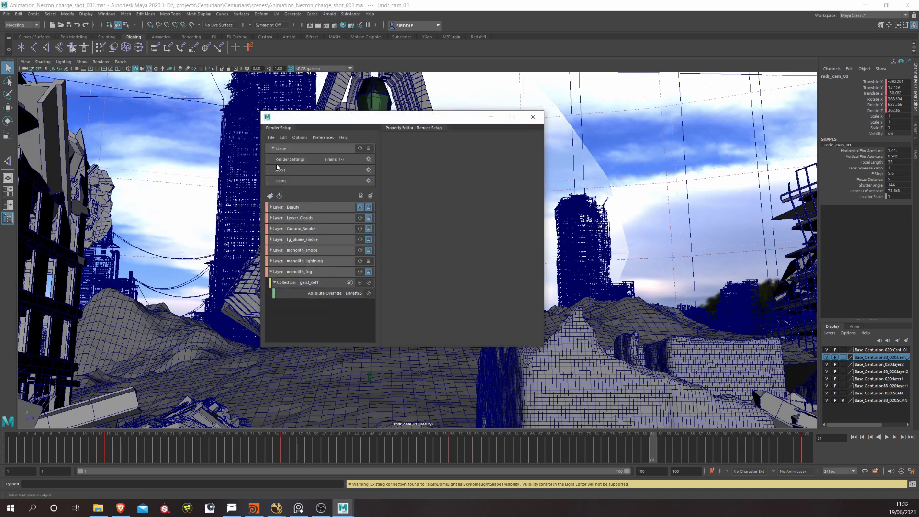
left_click(361, 218)
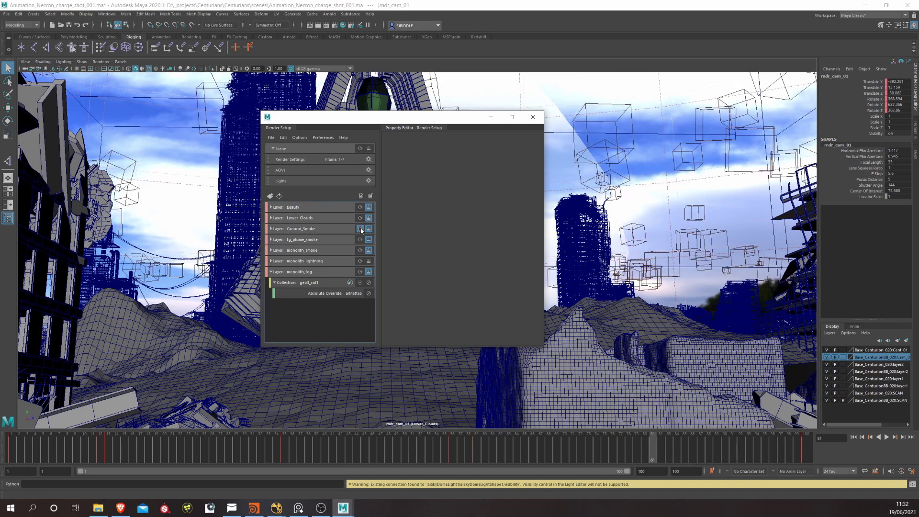
left_click(360, 229)
left_click(361, 240)
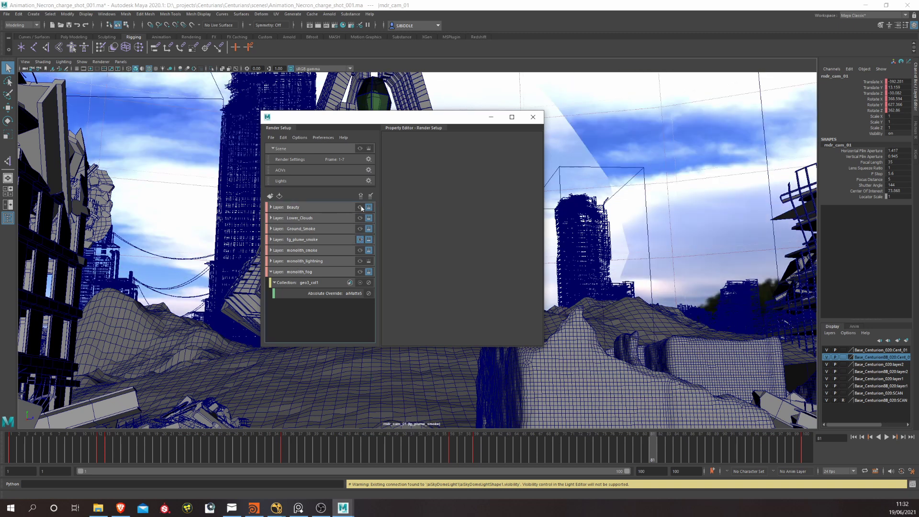
left_click(361, 207)
Step: Move Render Setup aside, open the Arnold RenderView and bring its window into view
left_click_drag(456, 116, 492, 157)
left_click(329, 13)
left_click(343, 28)
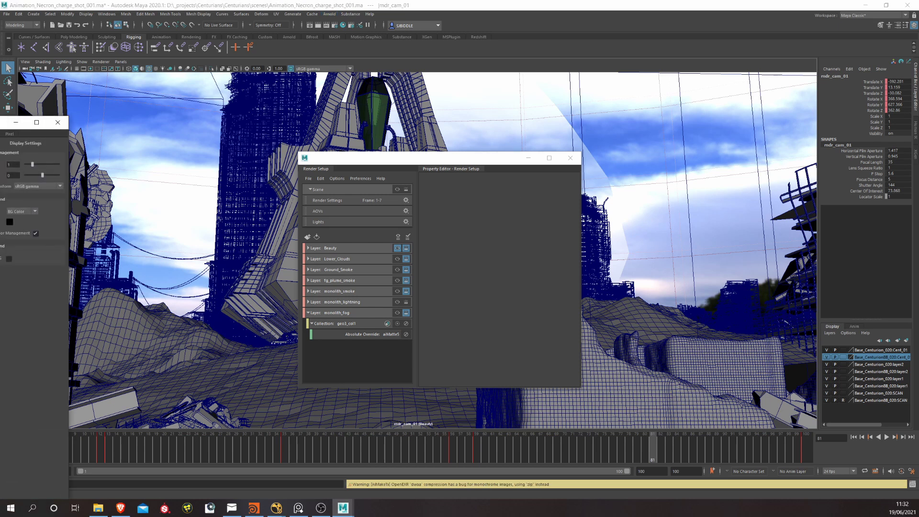
left_click_drag(1, 123, 637, 44)
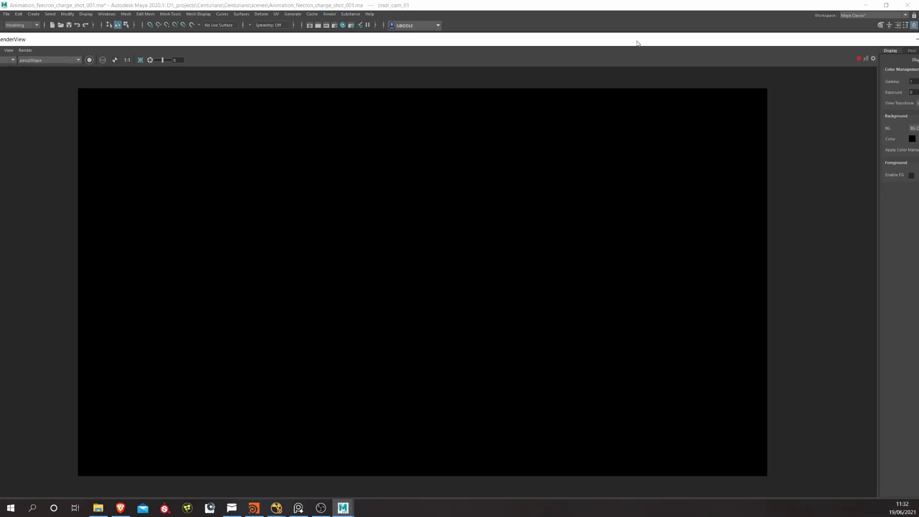
Step: Open the Light Editor beside the render and set the monolith's green area light to intensity 10 and exposure 12.4
left_click(359, 25)
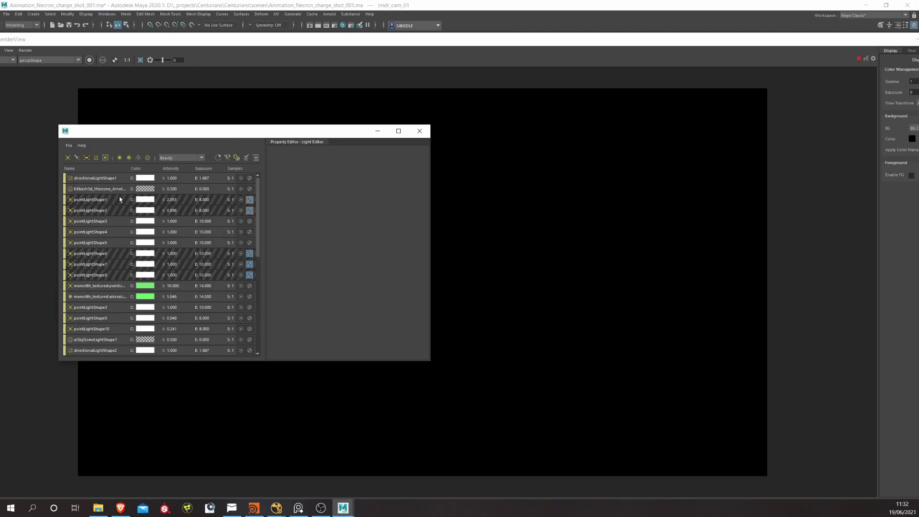
left_click_drag(184, 133, 776, 205)
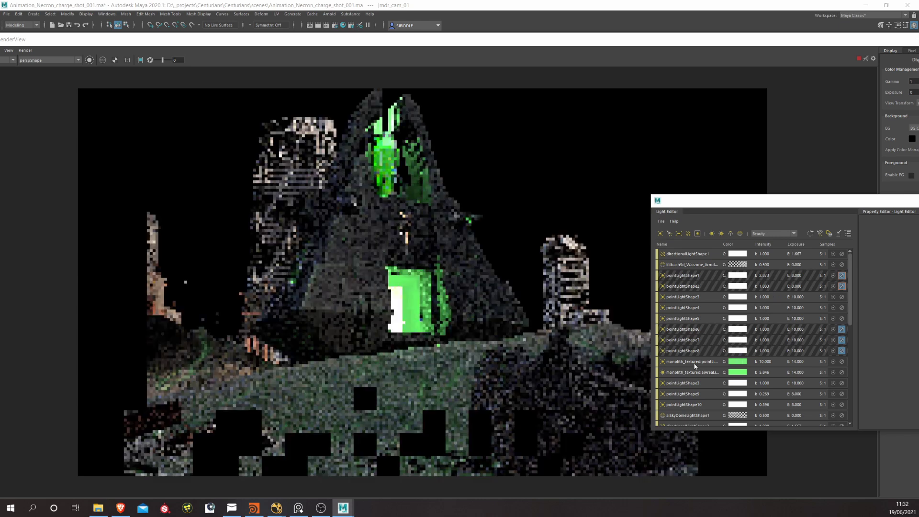
left_click(694, 362)
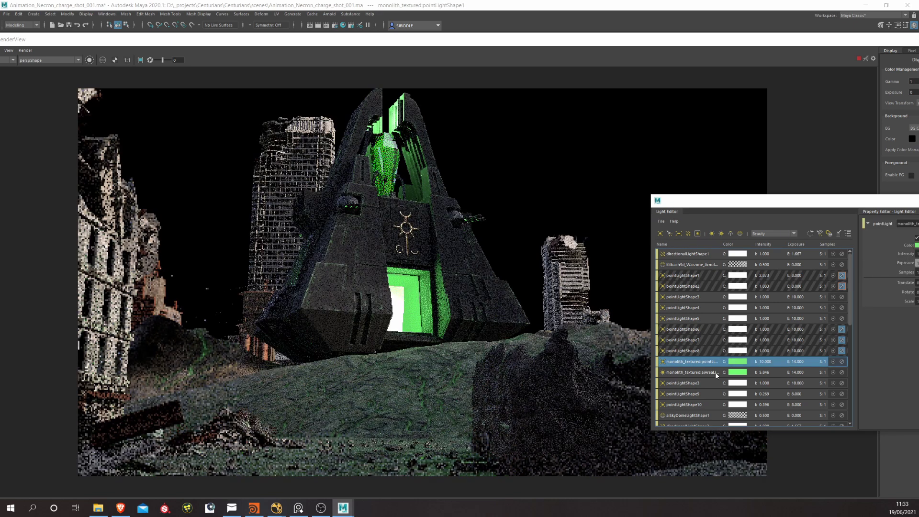
left_click(717, 372)
left_click_drag(786, 200, 679, 124)
left_click_drag(855, 177, 797, 177)
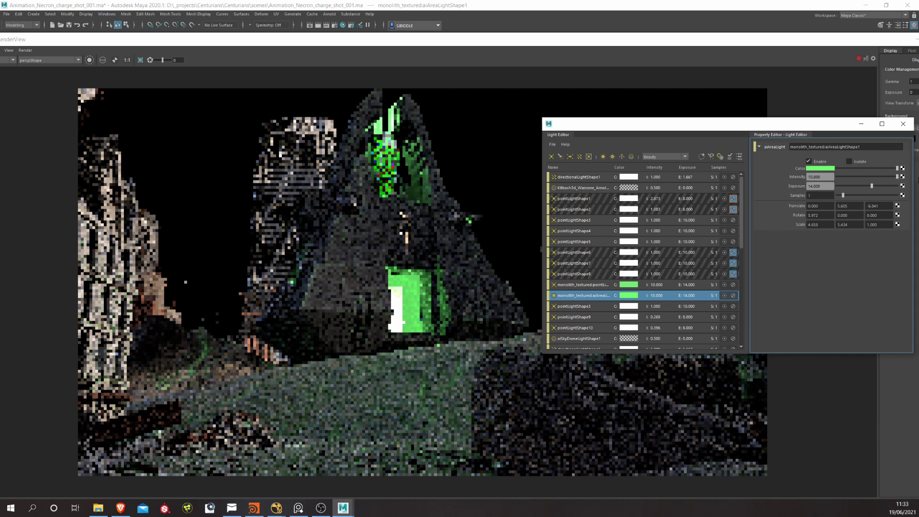
mouse_move(872, 186)
left_mouse_down()
mouse_move(891, 186)
mouse_move(870, 187)
left_mouse_up()
scroll(586, 288, "down", 2)
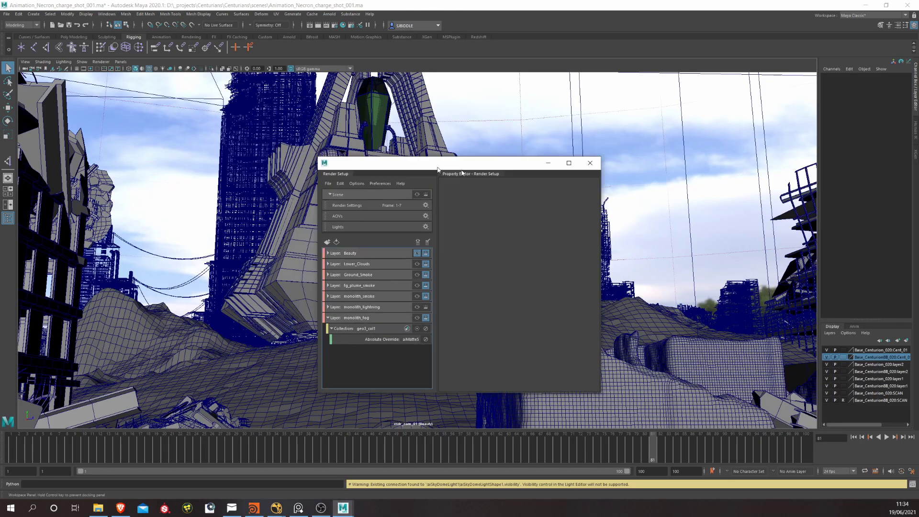
Step: With Render Setup moved aside, reopen the Light Editor and select the green aiAreaLightShape1
left_click(389, 278)
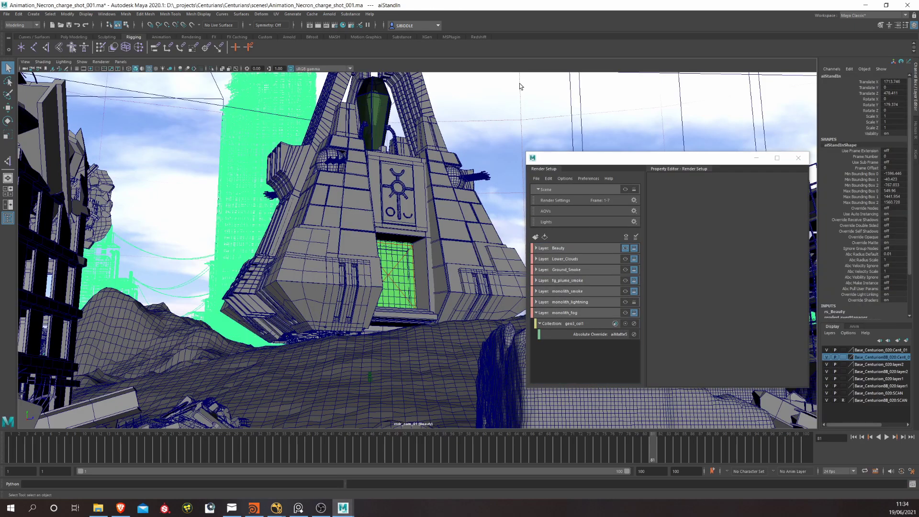
left_click(362, 26)
left_click(597, 284)
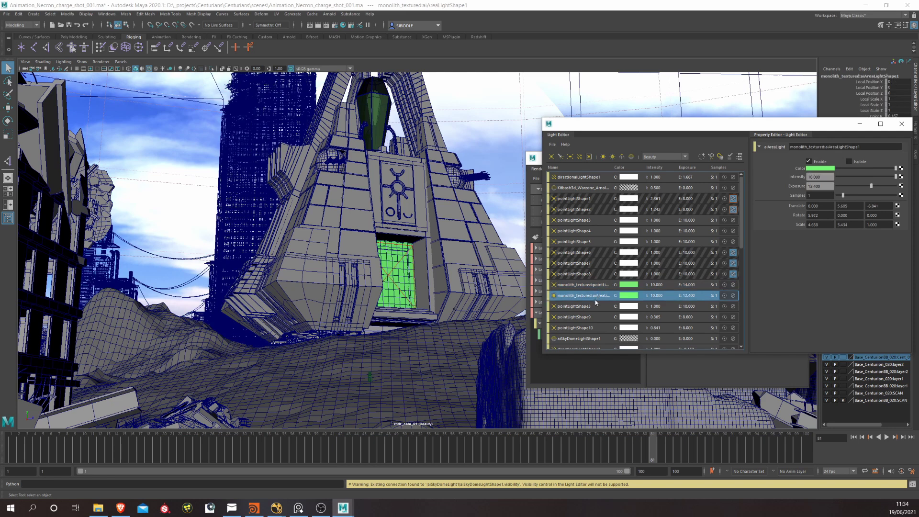
left_click(594, 328)
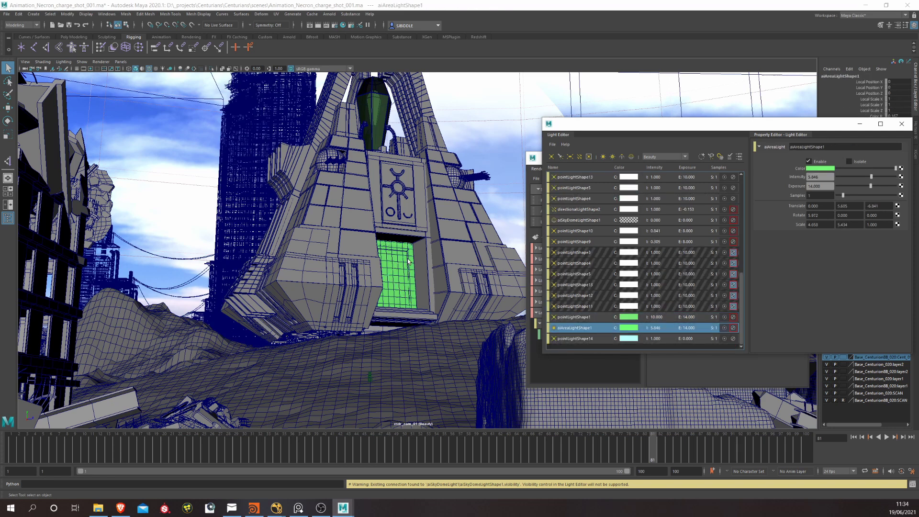
Step: Switch to the perspective view, frame the area light in the monolith doorway and examine its surroundings in the city
left_click(121, 62)
mouse_move(144, 69)
left_click(207, 79)
key("f")
middle_click_drag(415, 203, 259, 149, "alt")
key("w")
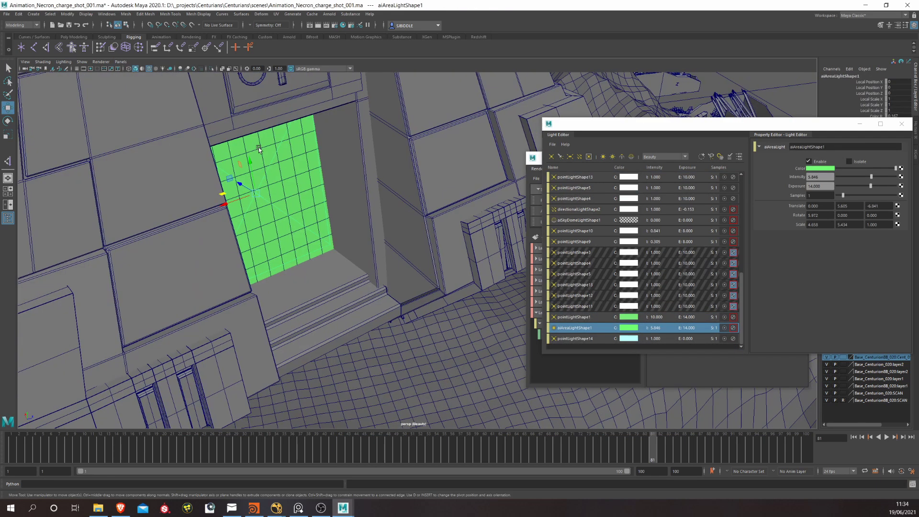
scroll(259, 149, "down", 2)
middle_click_drag(390, 239, 302, 173, "alt")
right_click_drag(302, 172, 180, 203, "alt")
left_click_drag(180, 203, 435, 225, "alt")
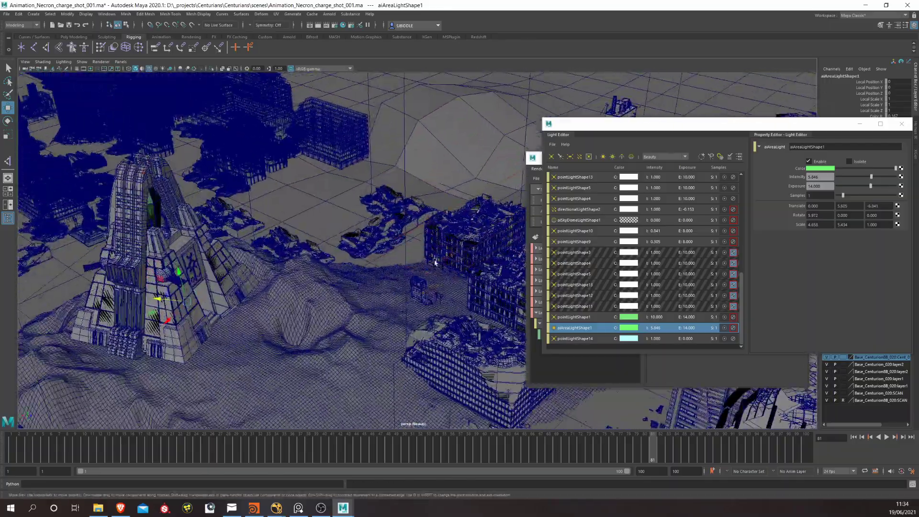
Step: Hide the sky dome light enclosing the city in the perspective view
left_click(437, 263)
left_click_drag(437, 262, 418, 238, "alt")
left_click(341, 261)
key("ctrl+h")
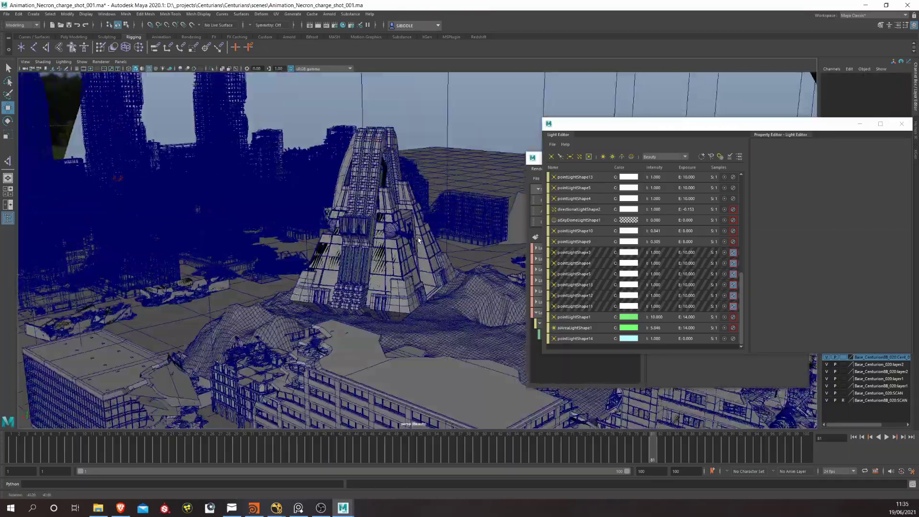
Step: Undo the hiding of the sky dome light and the selections before it
key("ctrl+z")
key("ctrl+z")
key("ctrl+z")
key("ctrl+z")
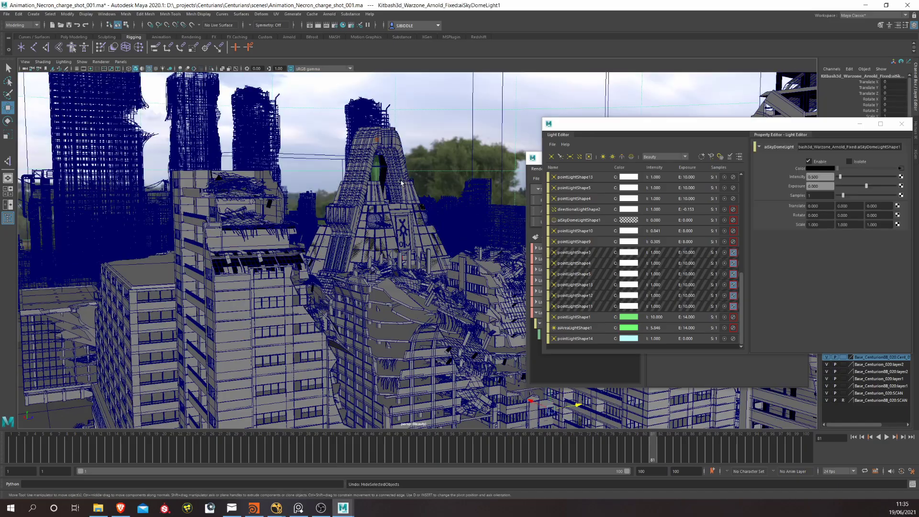
key("ctrl+z")
key("ctrl+z")
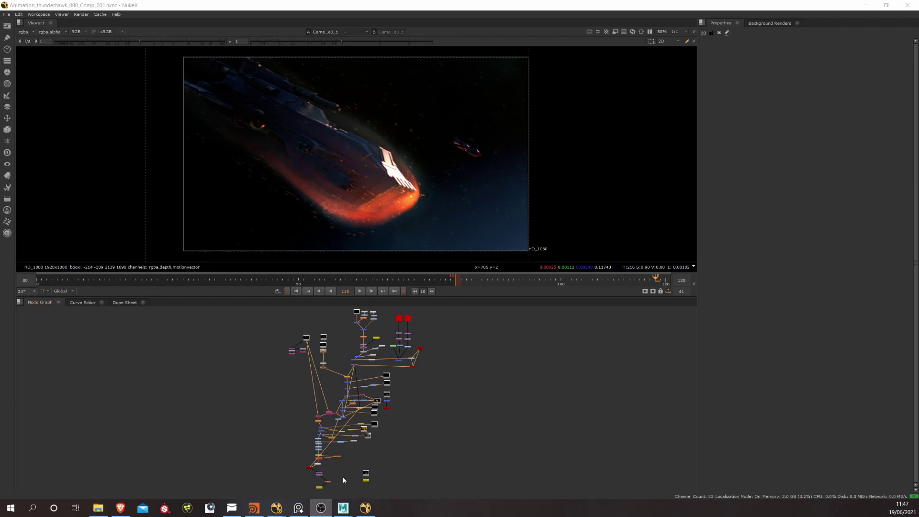
Step: Switch to the thunderhawk comp in NukeX and examine the burning ship's final composite and node graph
middle_click_drag(380, 205, 412, 230)
scroll(412, 231, "up", 2)
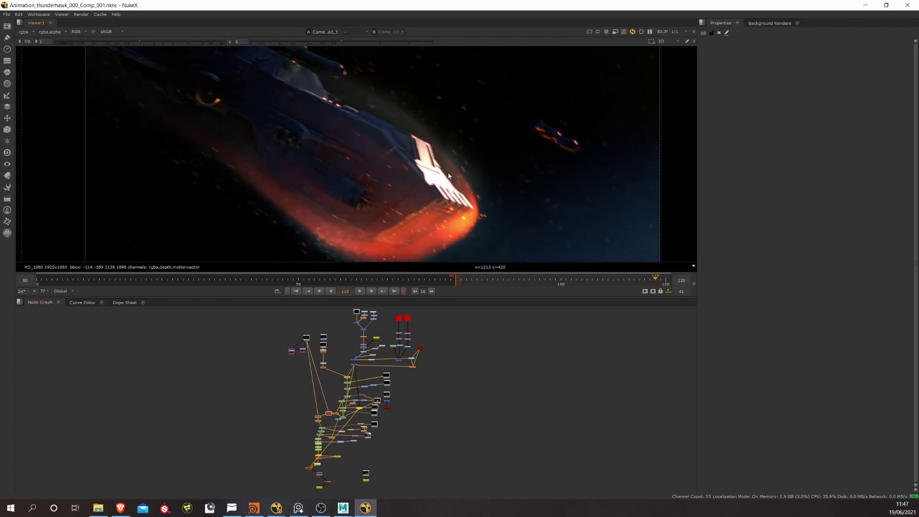
middle_click_drag(443, 201, 448, 177)
scroll(479, 395, "up", 5)
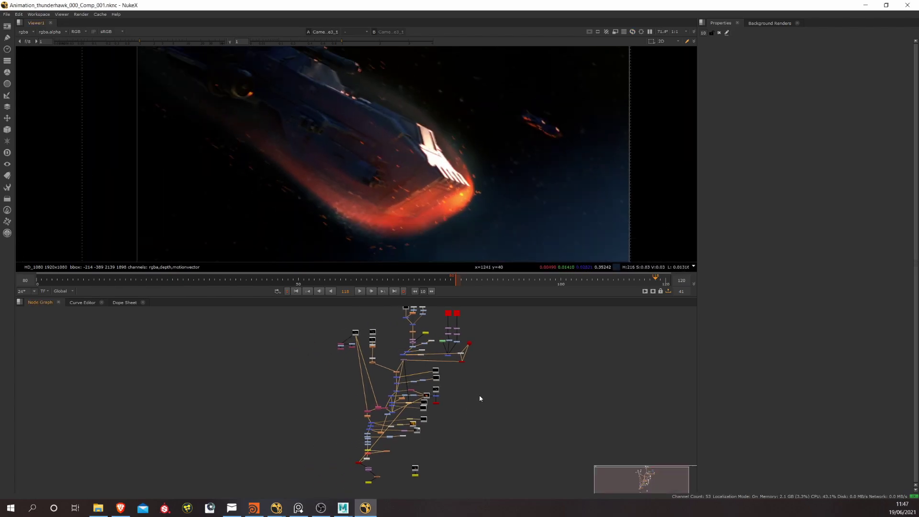
mouse_move(438, 384)
middle_mouse_down()
mouse_move(460, 421)
mouse_move(433, 369)
middle_mouse_up()
middle_click_drag(347, 340, 414, 350)
Step: View the output of the LightWrap1 node applied to the foreground ship
left_click(391, 367)
key("1")
scroll(414, 391, "up", 3)
left_click(435, 382)
key("1")
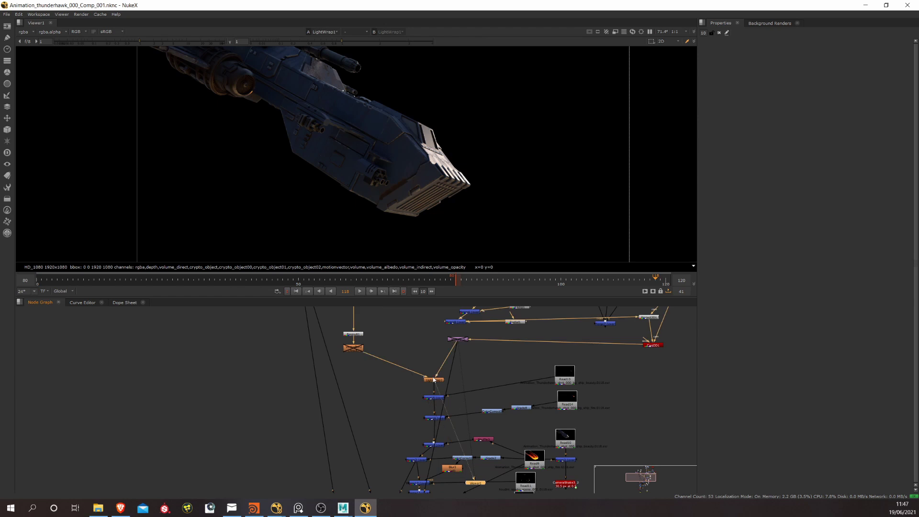
scroll(428, 197, "down", 3)
middle_click_drag(428, 196, 431, 202)
Step: View the outputs of the background nodes feeding the starfield, ending on the starfield merge
middle_click_drag(521, 350, 461, 421)
scroll(461, 422, "down", 1)
middle_click_drag(483, 364, 490, 381)
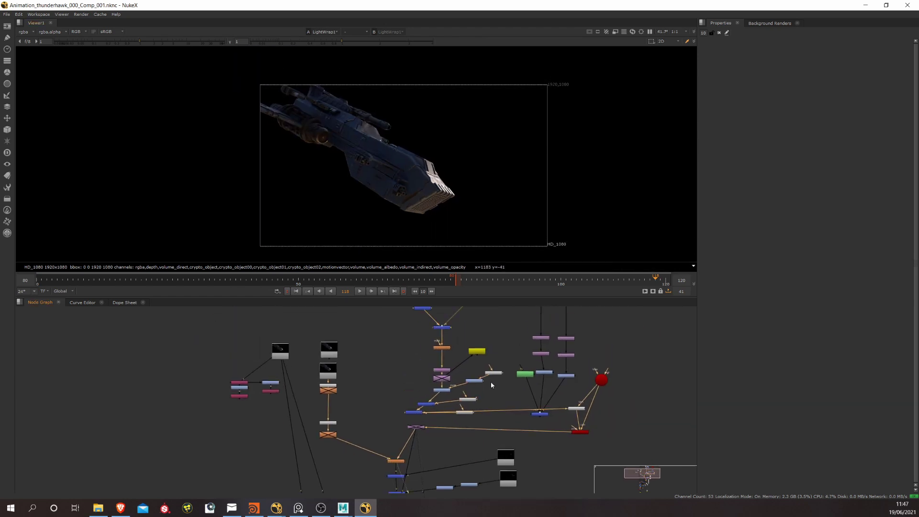
middle_click_drag(467, 331, 443, 354)
scroll(426, 363, "up", 2)
left_click(426, 364)
key("1")
left_click(443, 382)
key("1")
scroll(407, 173, "up", 3)
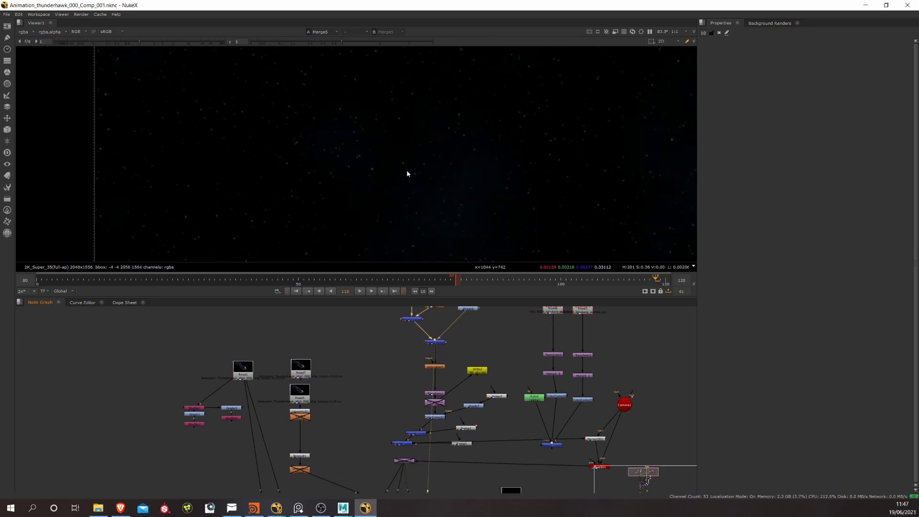
Step: View the colour-corrected starfield, followed by the merge that adds the blue planetary glow
key("1")
middle_click_drag(450, 400, 453, 367)
scroll(455, 193, "down", 3)
left_click(431, 358)
key("1")
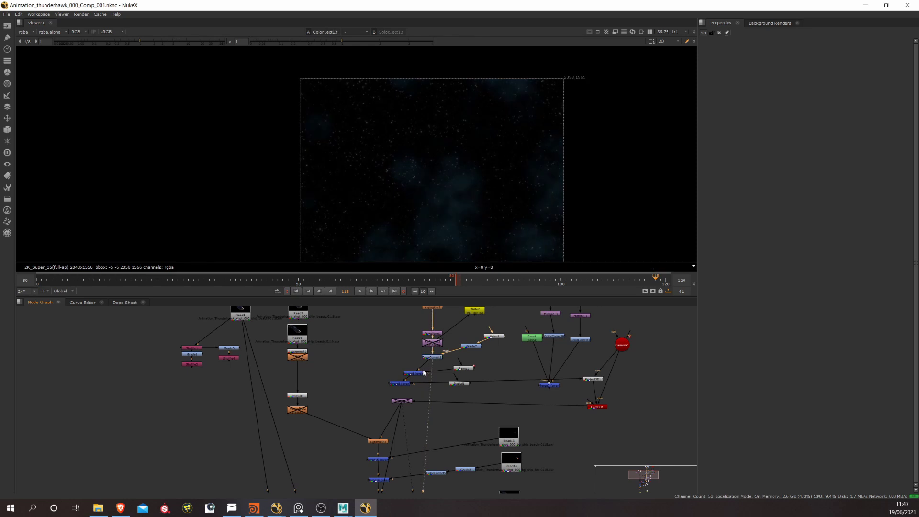
left_click(414, 373)
key("1")
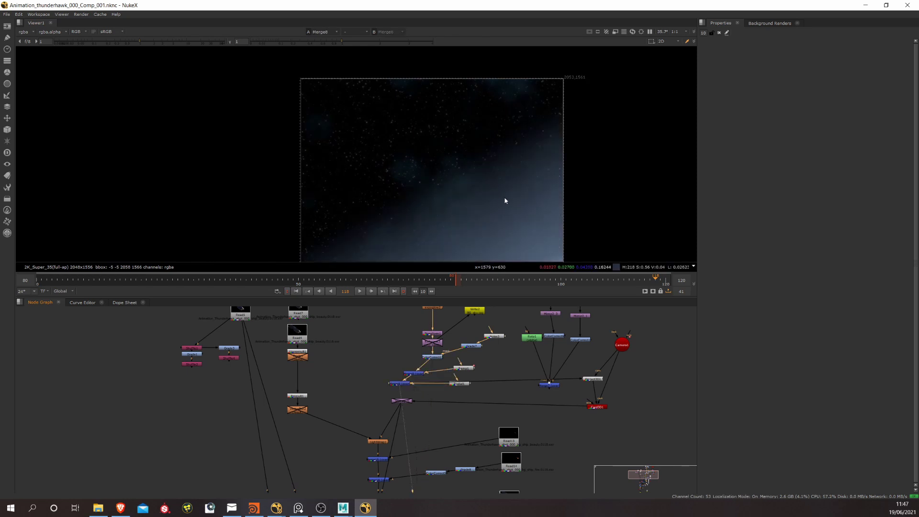
middle_click_drag(505, 198, 463, 155)
middle_click_drag(486, 392, 470, 409)
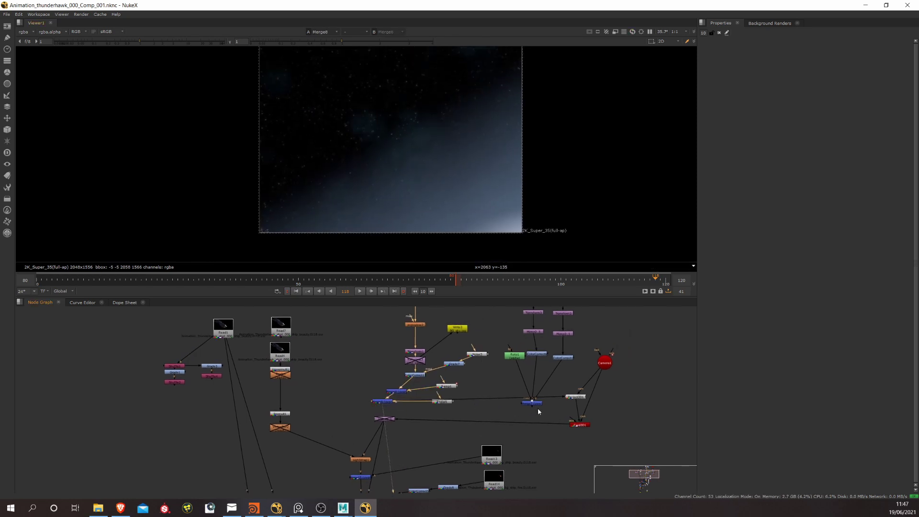
Step: View the Project3D1 and Card3D1 outputs for the background, then scrub to frame 93
left_click(575, 397)
middle_click_drag(416, 135, 426, 161)
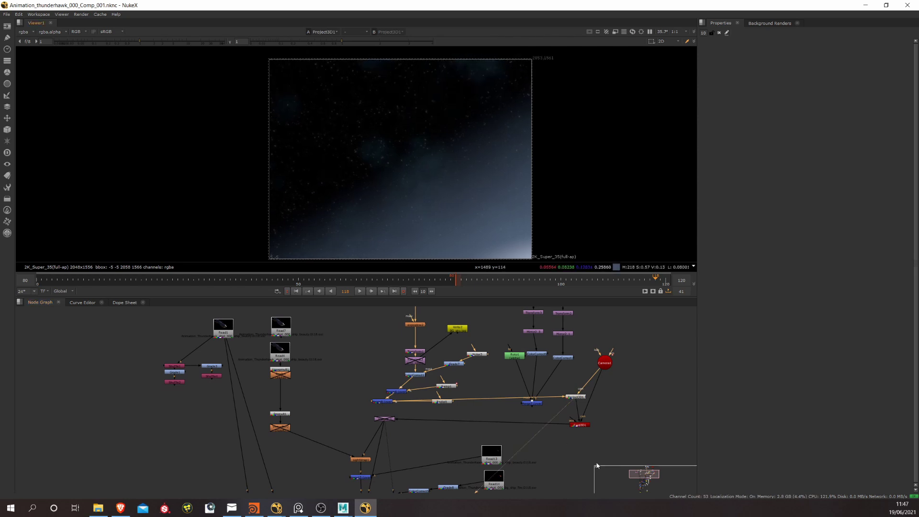
left_click(581, 425)
key("1")
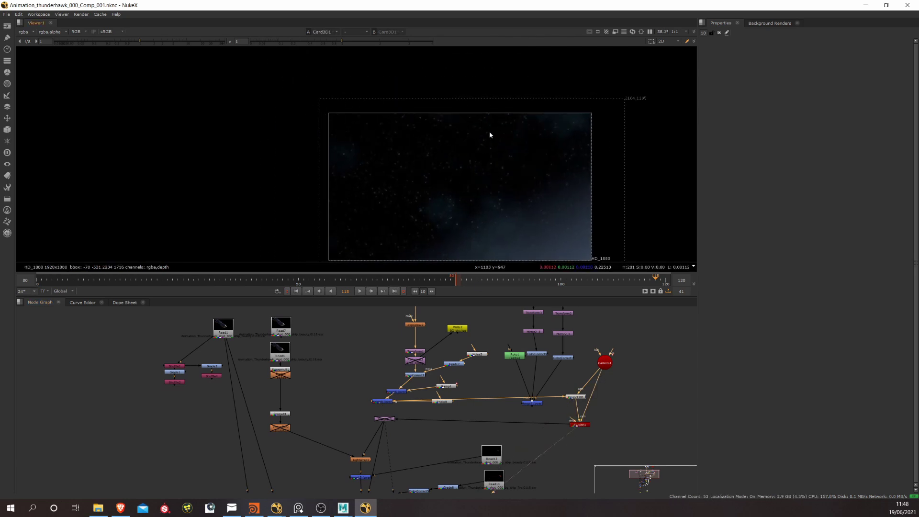
middle_click_drag(430, 201, 438, 179)
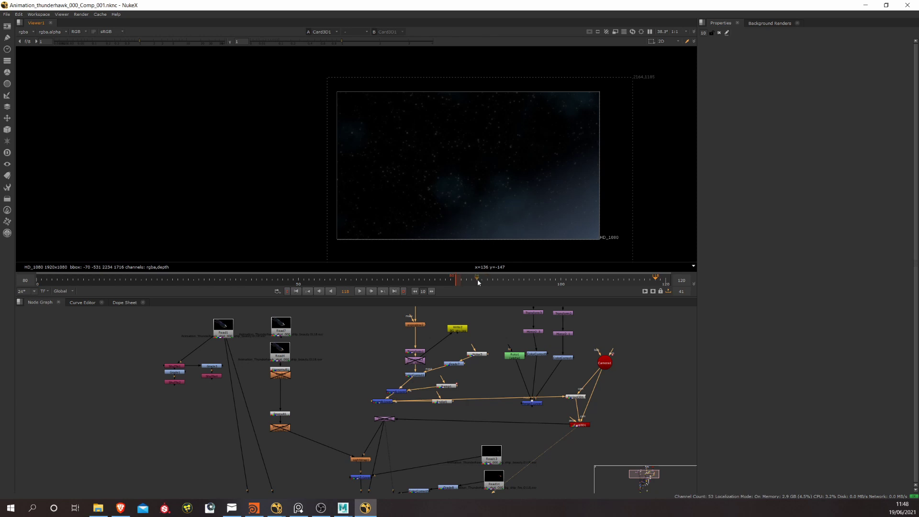
left_click_drag(478, 280, 524, 281)
Step: View the LightWrap1 output again, followed by the merge that adds the background ship's beauty render
middle_click_drag(466, 438, 469, 395)
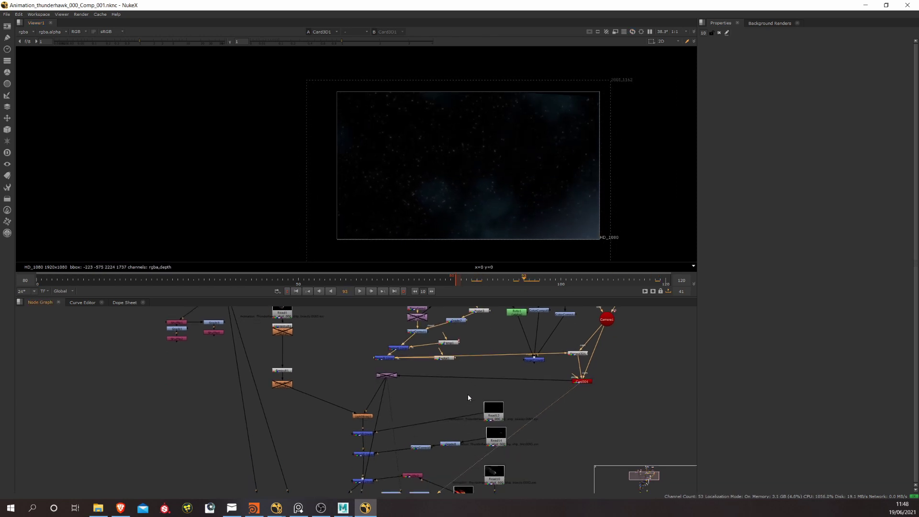
scroll(543, 375, "down", 1)
scroll(393, 363, "up", 2)
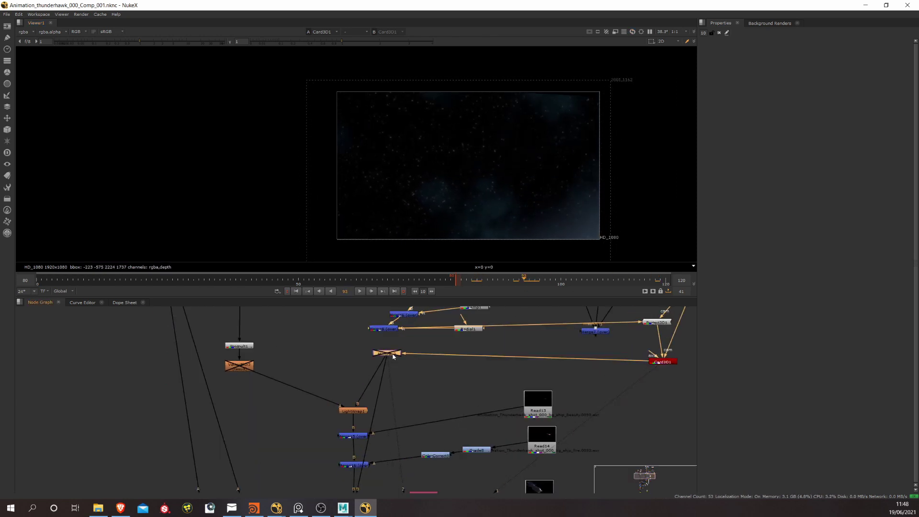
left_click(361, 410)
key("1")
scroll(402, 380, "down", 2)
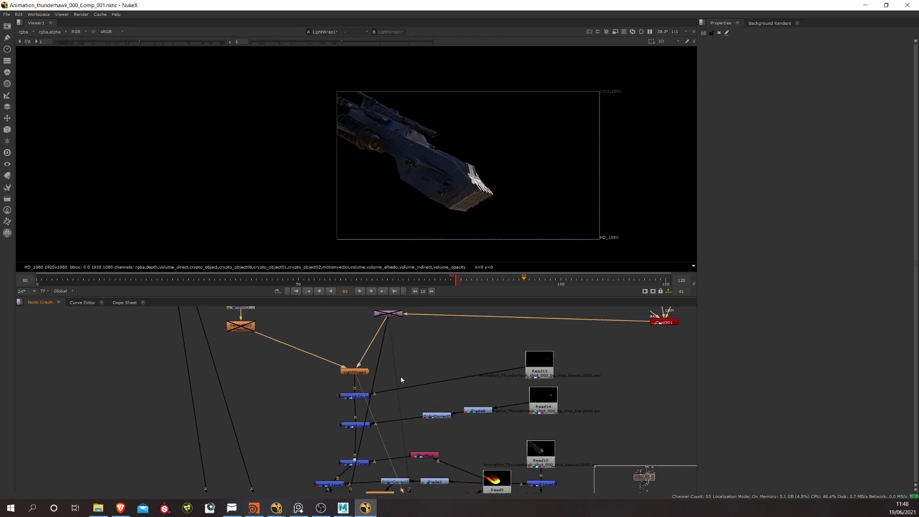
left_click(353, 396)
key("1")
scroll(482, 172, "up", 3)
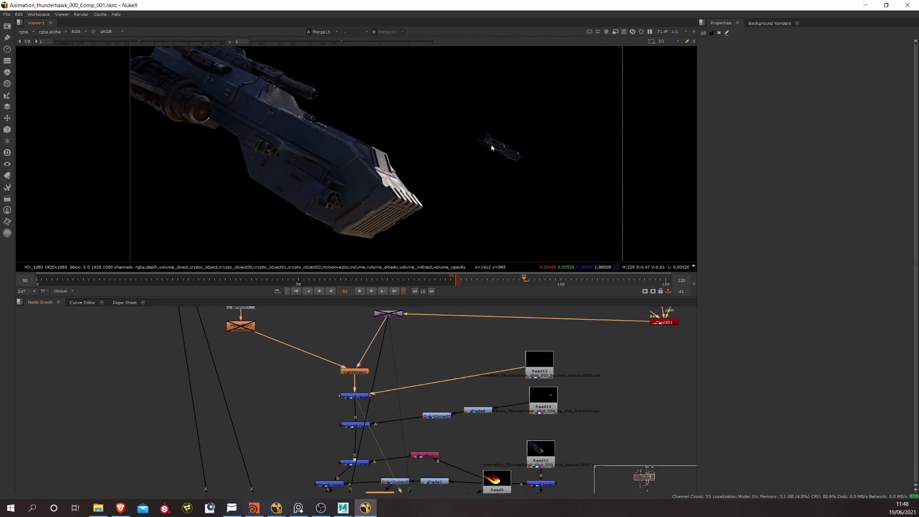
Step: View the merge adding the background ship's fire, then the merge adding a soft glow around the foreground ship
middle_click_drag(383, 403, 388, 371)
left_click(365, 395)
key("1")
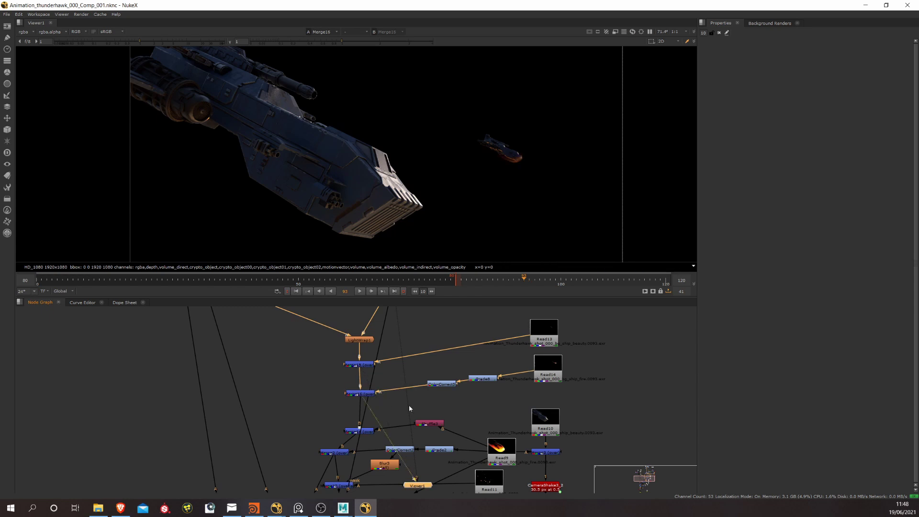
middle_click_drag(426, 405, 431, 359)
left_click(371, 386)
key("1")
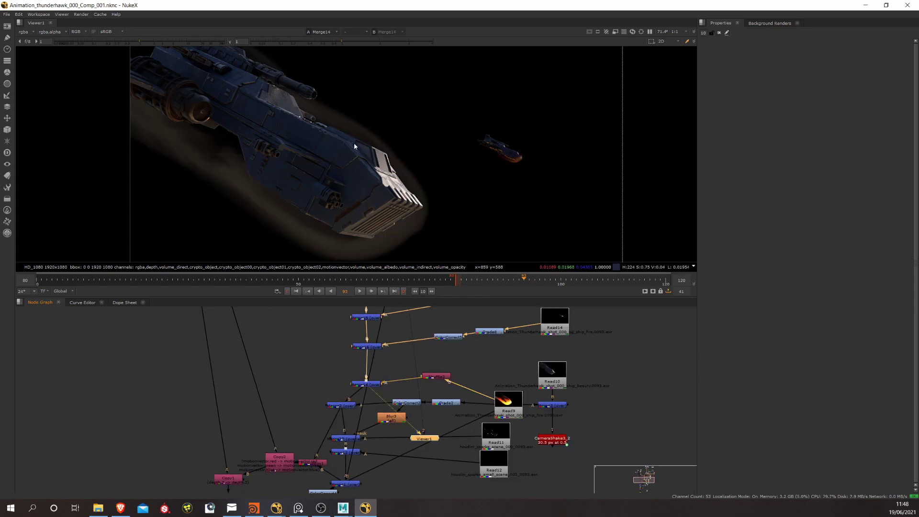
middle_click_drag(354, 147, 364, 123)
Step: View Merge2, which overlays the atmospheric entry fire on the foreground ship
left_click(346, 404)
key("1")
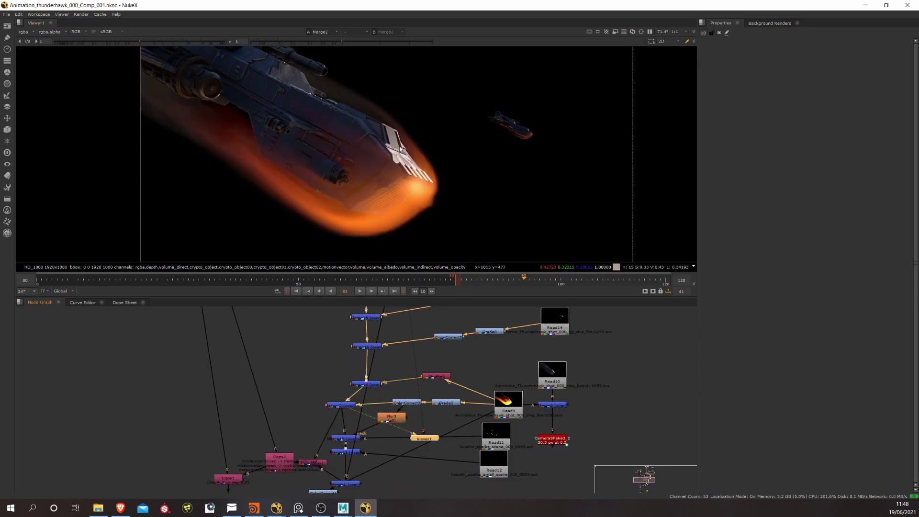
middle_click_drag(400, 149, 413, 138)
middle_click_drag(443, 397, 473, 400)
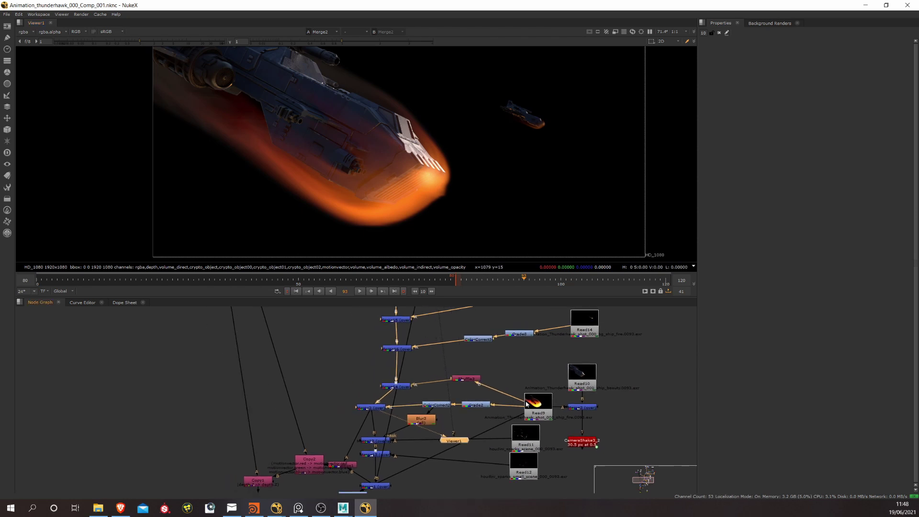
Step: View the foreground ship's fire render on its own and scrub to frame 86
left_click(533, 406)
key("1")
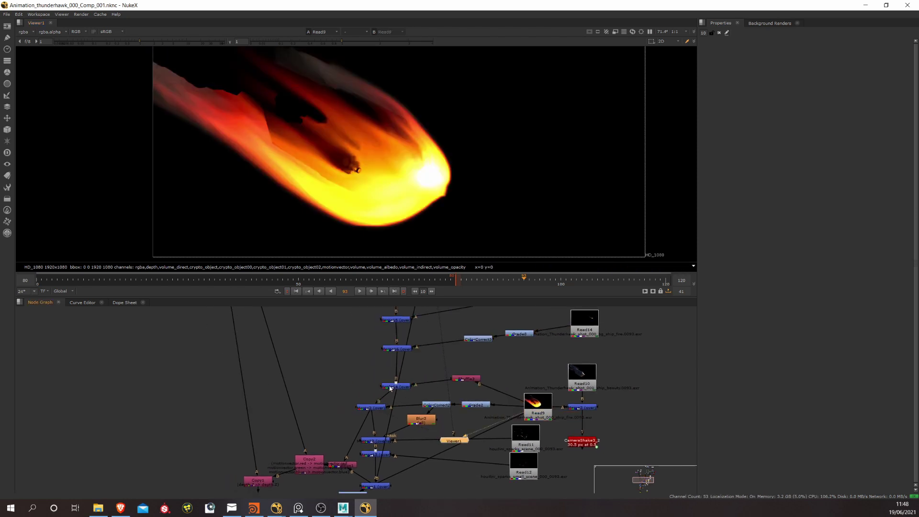
scroll(390, 202, "down", 2)
left_click_drag(505, 288, 487, 280)
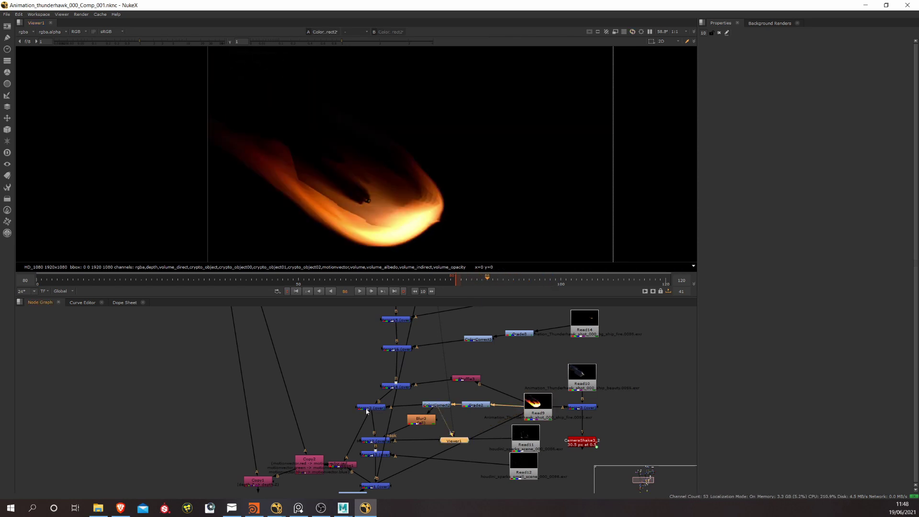
Step: View the fire and sparks merges in turn, ending with Merge1, which places the ships over the starfield
left_click(366, 410)
key("1")
middle_click_drag(400, 465, 382, 431)
left_click(375, 412)
key("1")
left_click(385, 430)
key("1")
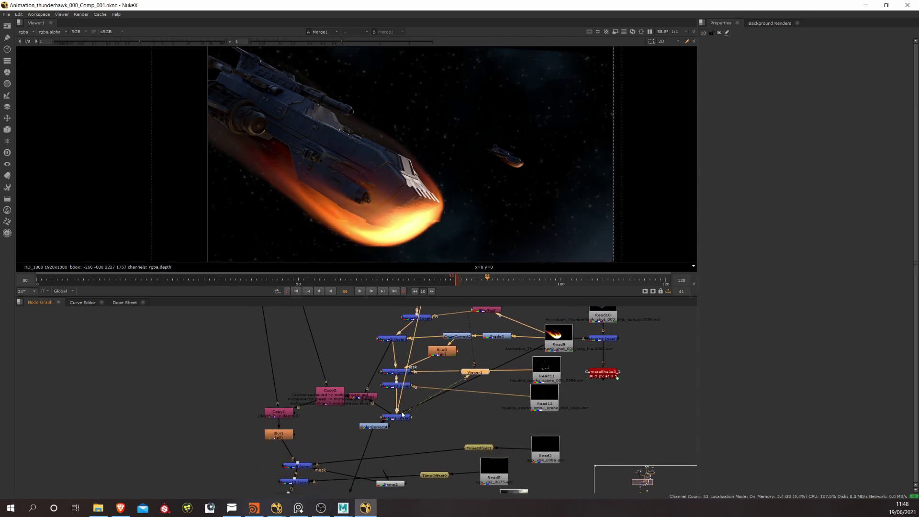
Step: View the large sparks render on its own, then the merges that composite the sparks over the ships
left_click(547, 368)
key("1")
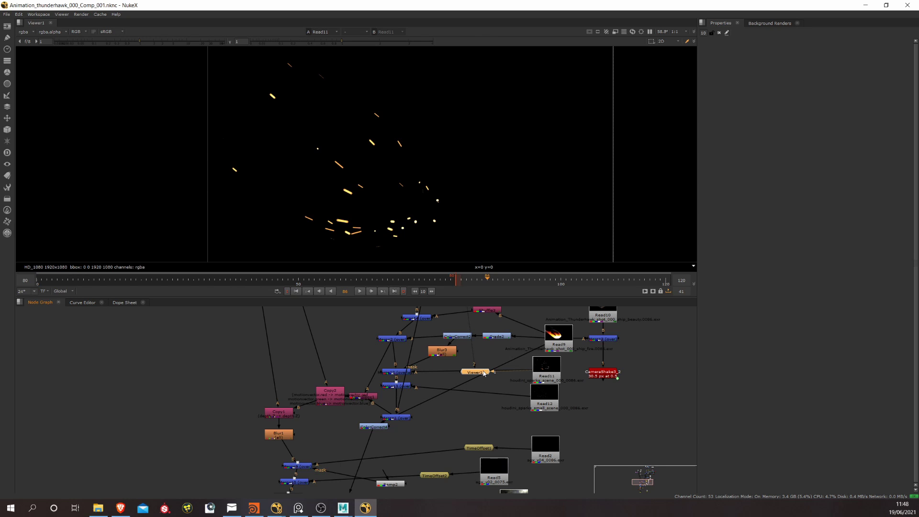
left_click(391, 377)
key("1")
left_click(395, 386)
key("1")
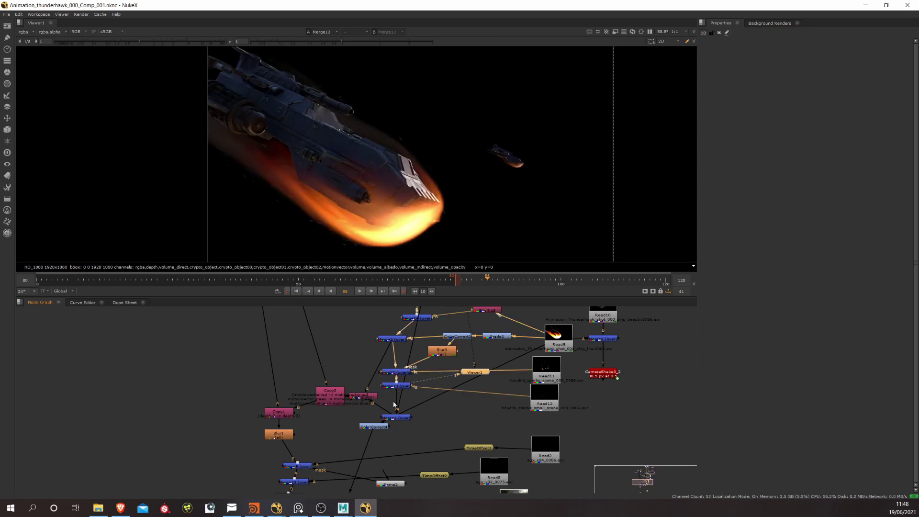
Step: Compare the large sparks render (Read11) with the small sparks render (Read12) on their own
left_click(539, 365)
key("1")
left_click(548, 403)
key("1")
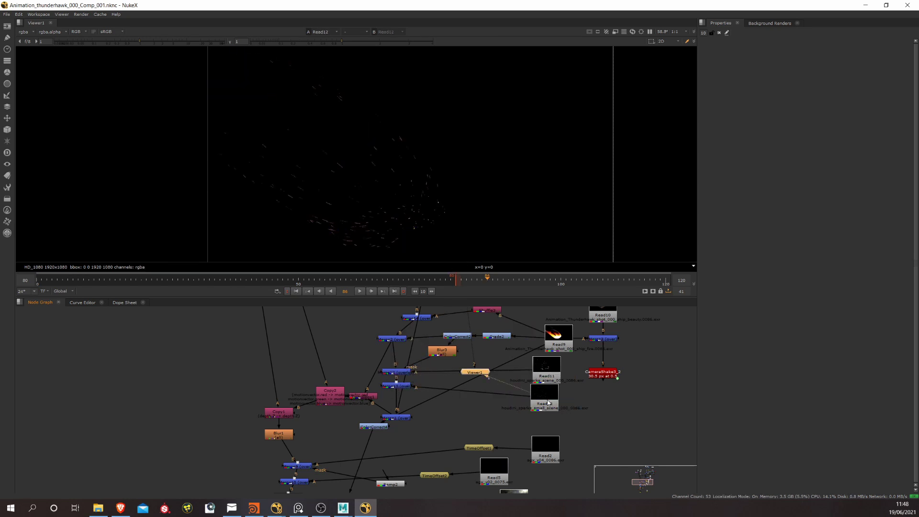
left_click(549, 373)
key("1")
Step: View the merges adding both spark layers, then Merge1 with the ships over the starfield
left_click(400, 374)
key("1")
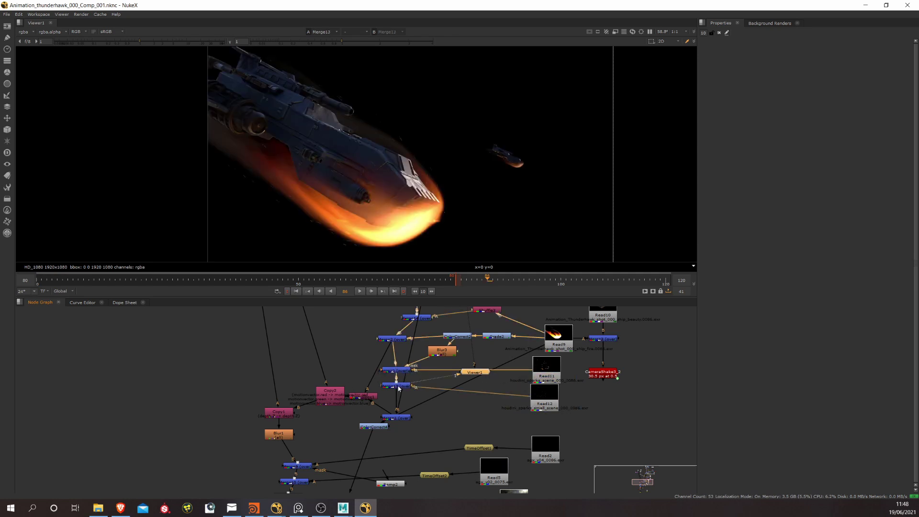
left_click(396, 418)
key("1")
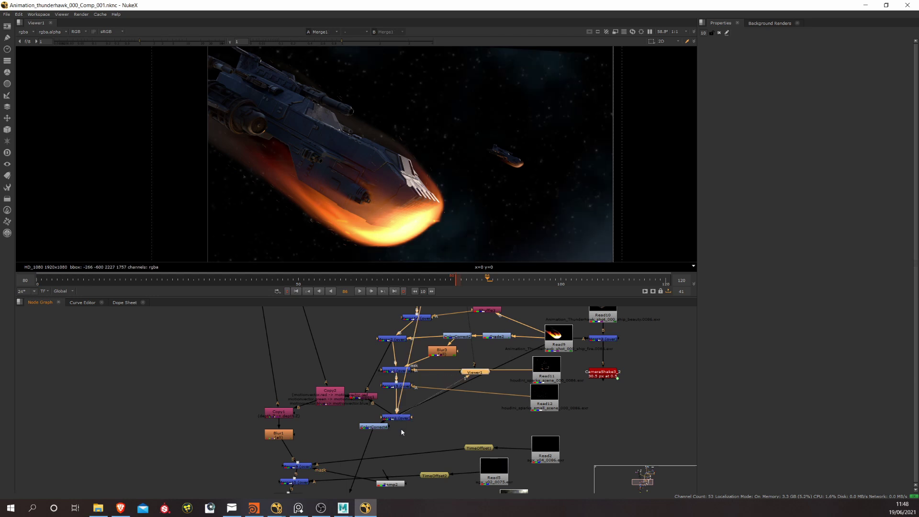
middle_click_drag(406, 435, 429, 408)
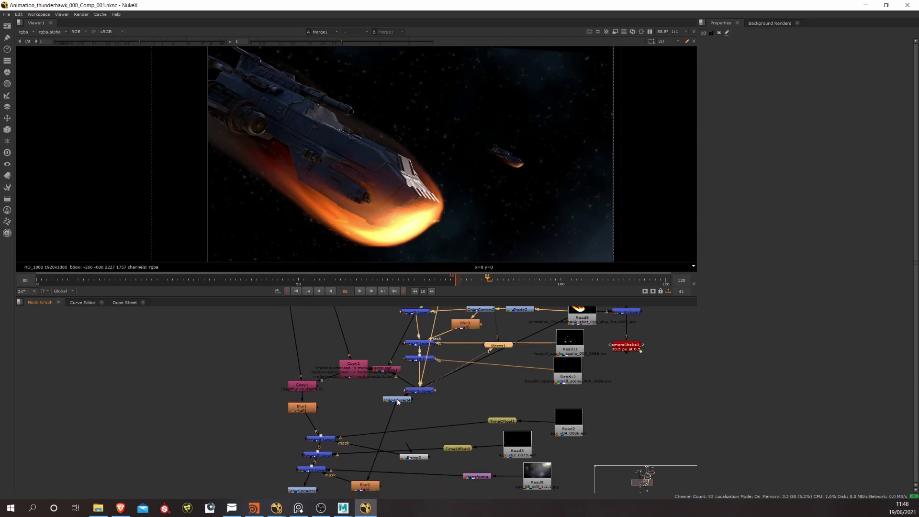
middle_click_drag(356, 414, 374, 395)
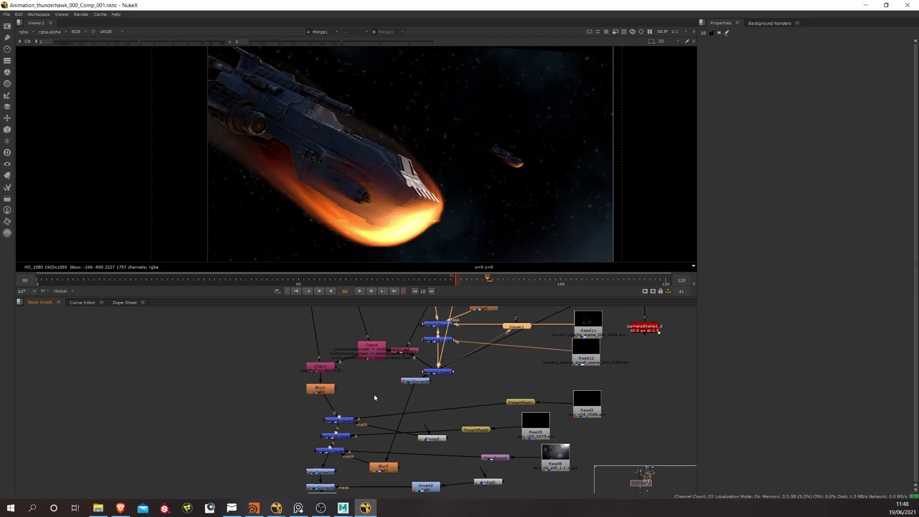
Step: View Blur1, then the two merges below it that add the time-offset lens effect clips
left_click(325, 390)
key("1")
left_click(345, 417)
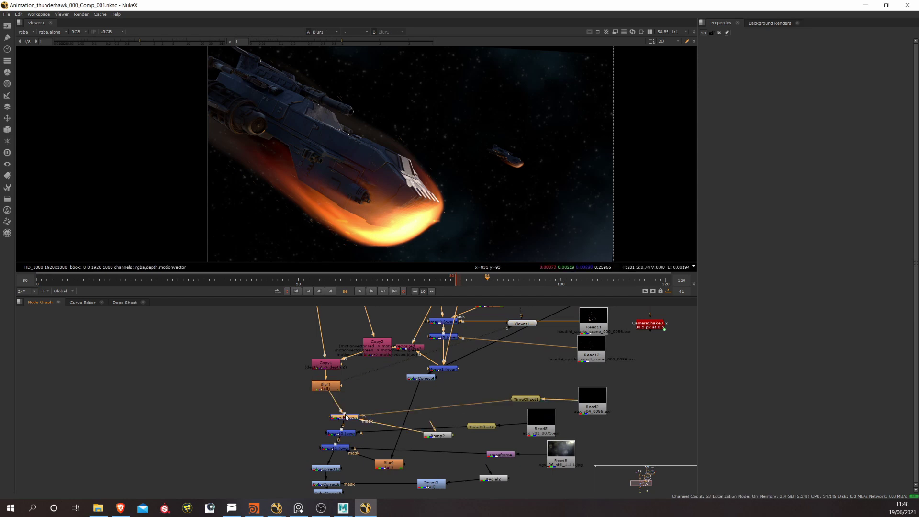
key("1")
middle_click_drag(348, 434, 352, 408)
left_click(354, 408)
key("1")
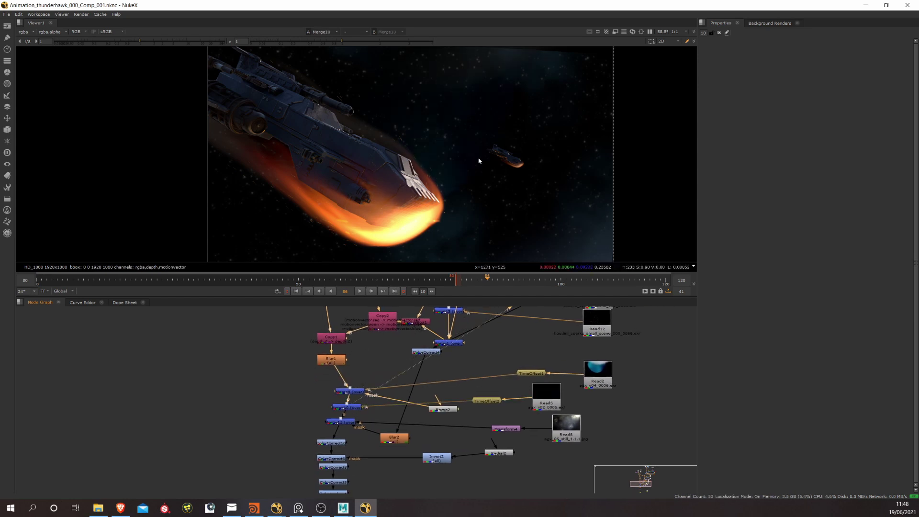
Step: View Merge11, the lens dirt image on its own and the merge again, then scrub to frame 97
scroll(478, 159, "down", 2)
left_click(341, 421)
key("1")
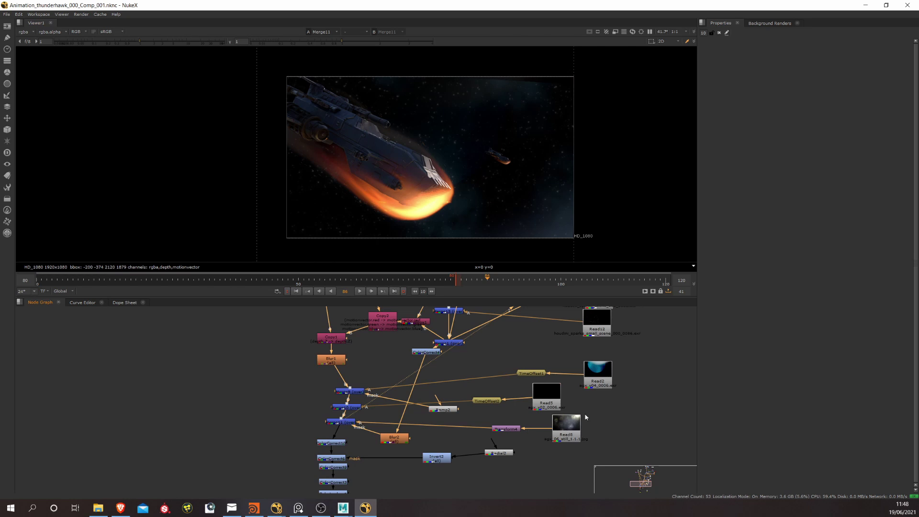
left_click(567, 427)
key("1")
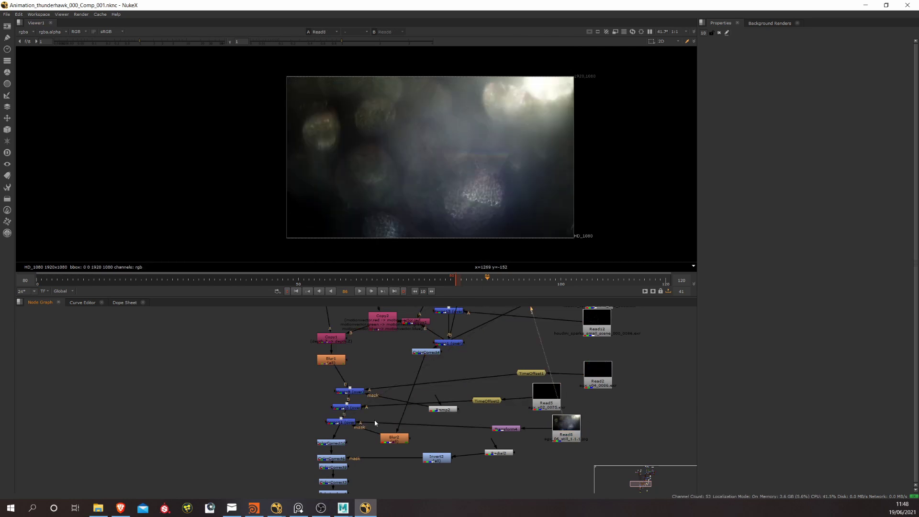
left_click(341, 421)
key("1")
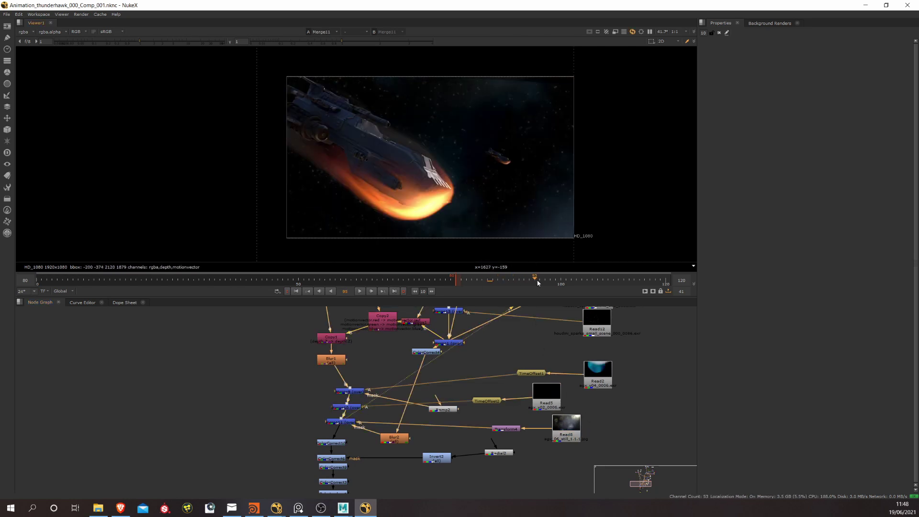
mouse_move(538, 281)
left_mouse_down()
mouse_move(550, 279)
mouse_move(542, 278)
left_mouse_up()
middle_click_drag(473, 200, 453, 183)
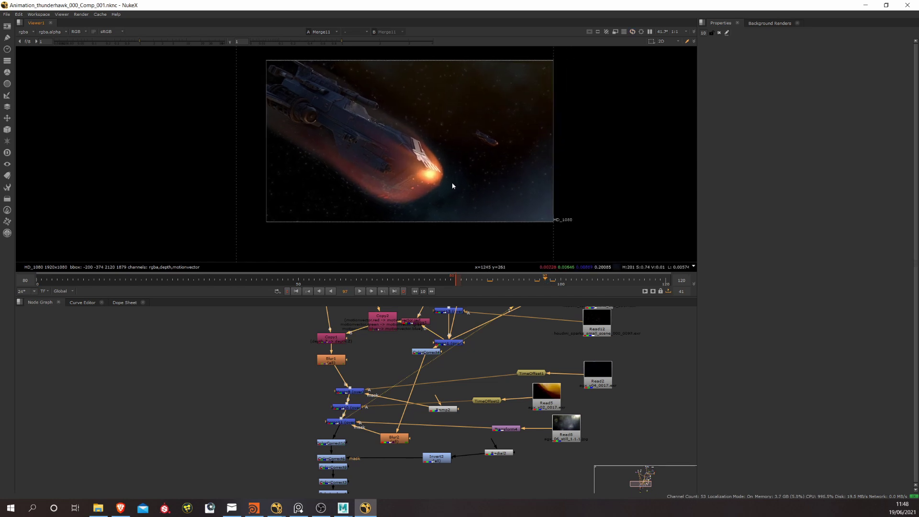
Step: View the colour correction nodes below the lens effect merges in turn
middle_click_drag(338, 460, 358, 374)
left_click(343, 397)
key("1")
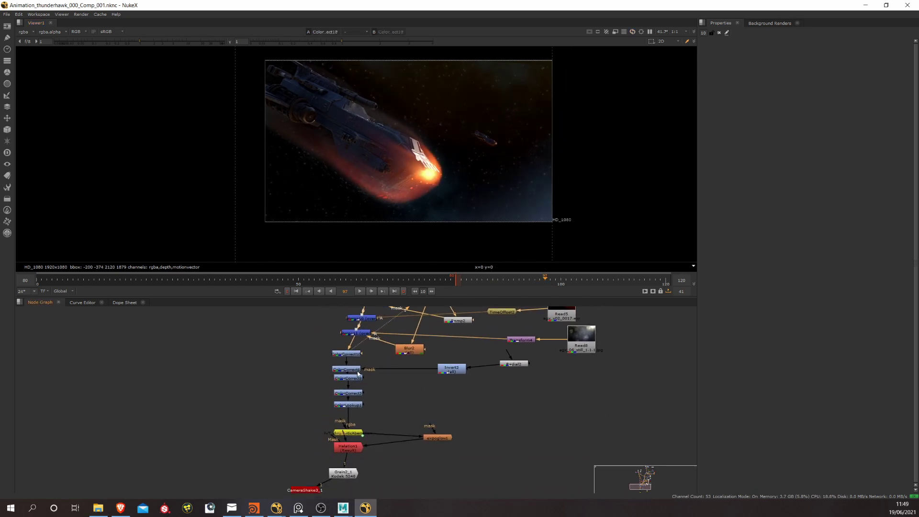
left_click(359, 393)
key("1")
middle_click_drag(363, 421, 365, 402)
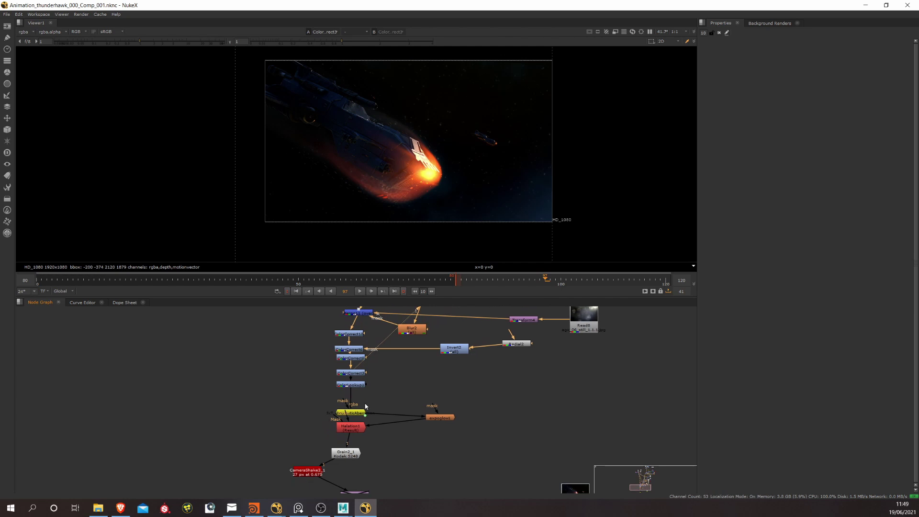
Step: View the Halation1 node's output and inspect the glow around the highlights on both ships
left_click(355, 426)
key("1")
middle_click_drag(465, 110, 411, 143)
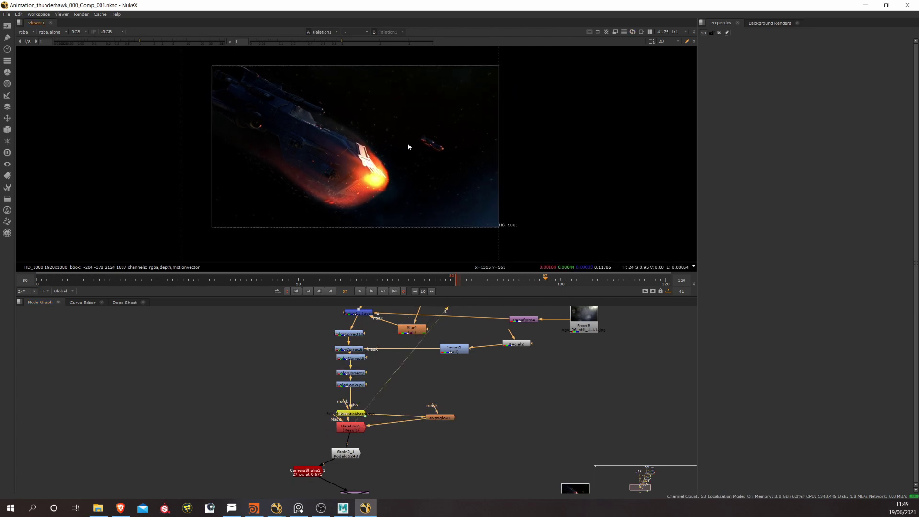
scroll(407, 139, "up", 2)
middle_click_drag(409, 399, 405, 368)
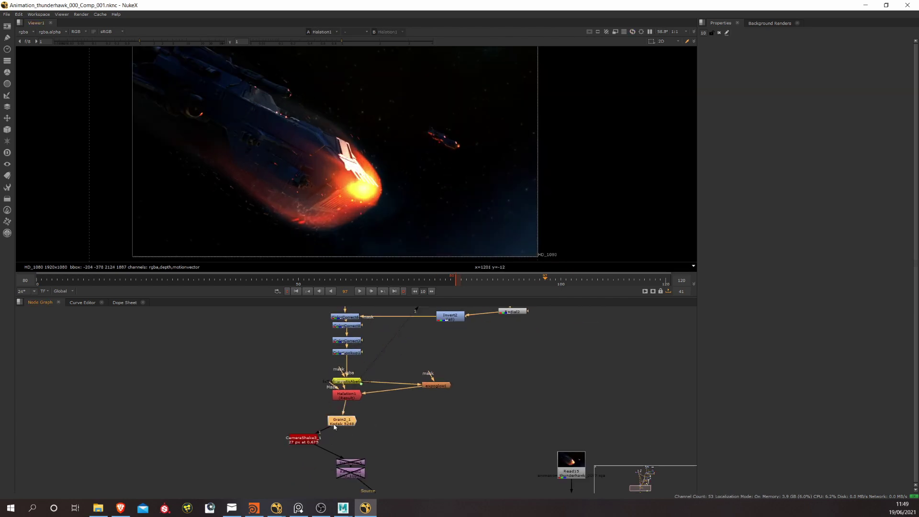
Step: View the CameraShake3_1 output after the grain node and inspect both ships up close
left_click(309, 438)
key("1")
middle_click_drag(387, 158, 431, 185)
scroll(426, 189, "up", 2)
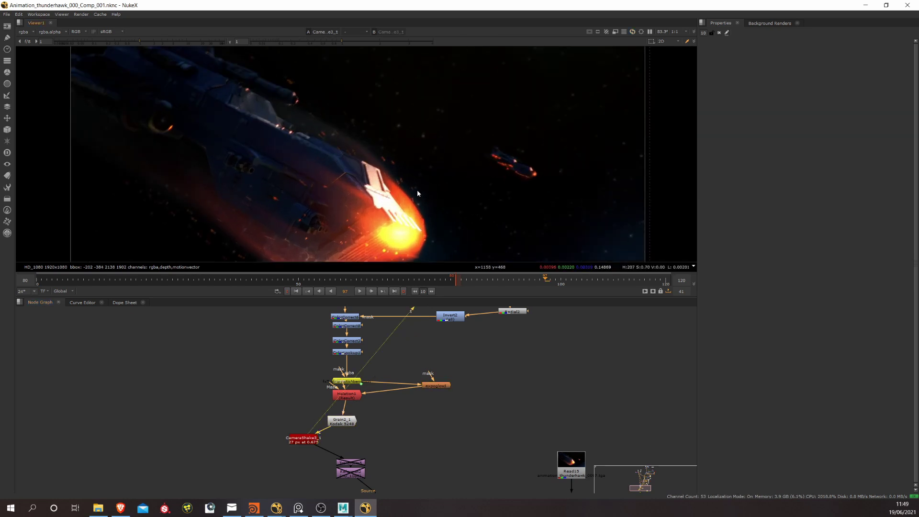
middle_click_drag(375, 208, 395, 193)
scroll(407, 198, "down", 1)
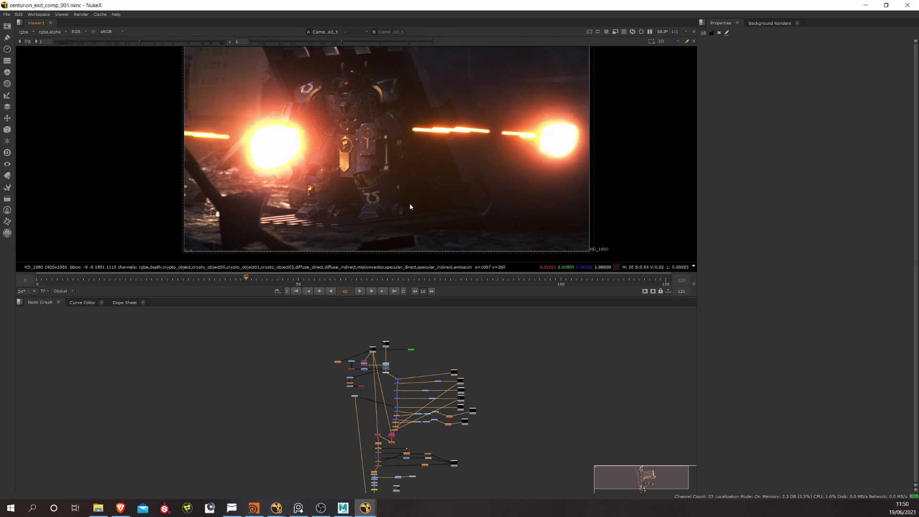
Step: View the centurion shot's beauty render (Read4) on its own and inspect the armoured figure up close
scroll(410, 415, "up", 3)
left_click(403, 369)
key("1")
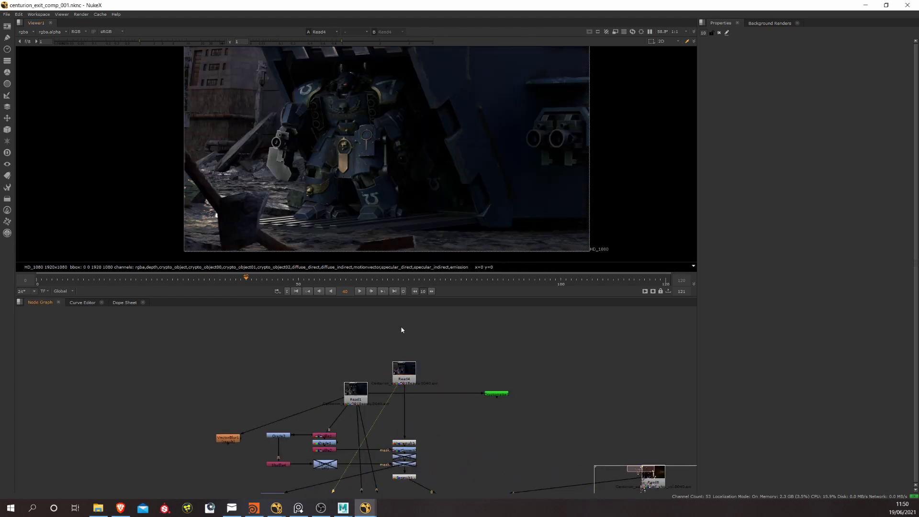
middle_click_drag(240, 96, 257, 101)
scroll(256, 101, "up", 4)
scroll(421, 158, "down", 3)
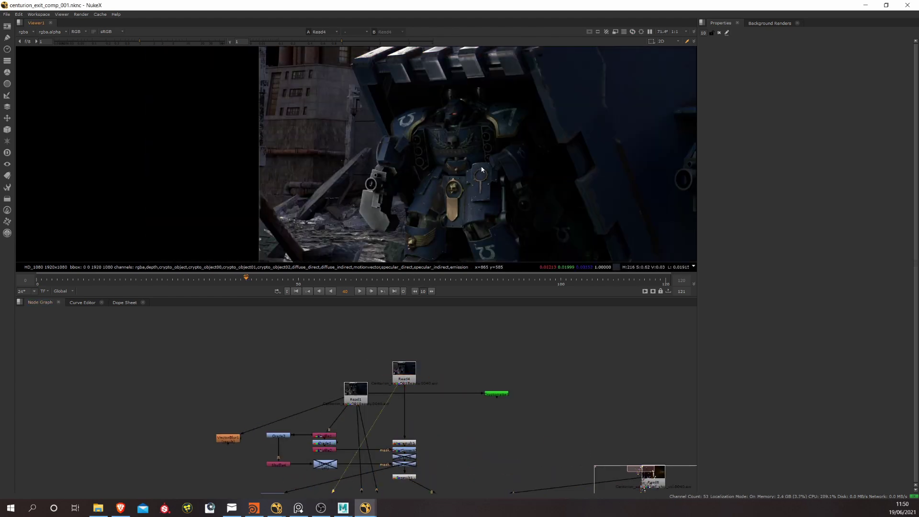
scroll(392, 168, "up", 3)
middle_click_drag(483, 168, 409, 197)
middle_click_drag(447, 405, 471, 328)
scroll(471, 328, "up", 2)
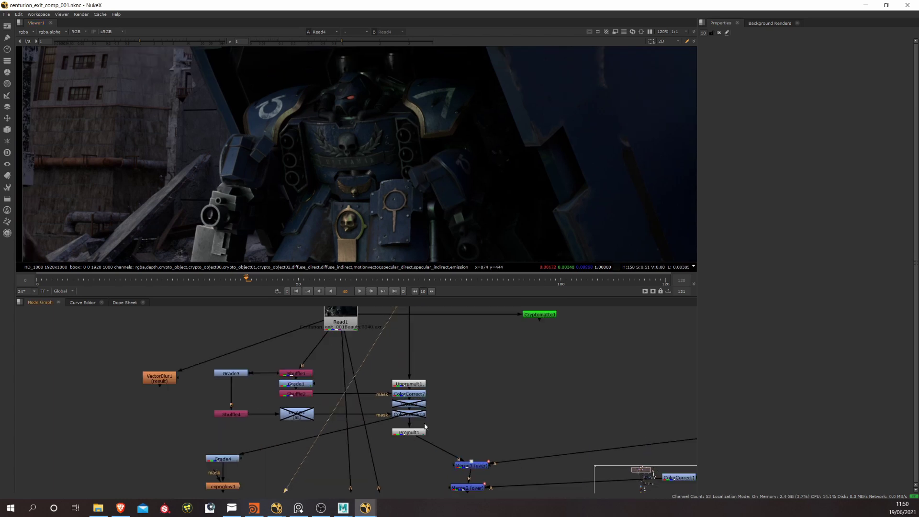
Step: View the masked ColorCorrect node below Unpremult1 and inspect the haze over the background buildings
middle_click_drag(414, 388, 410, 362)
left_click(410, 368)
key("1")
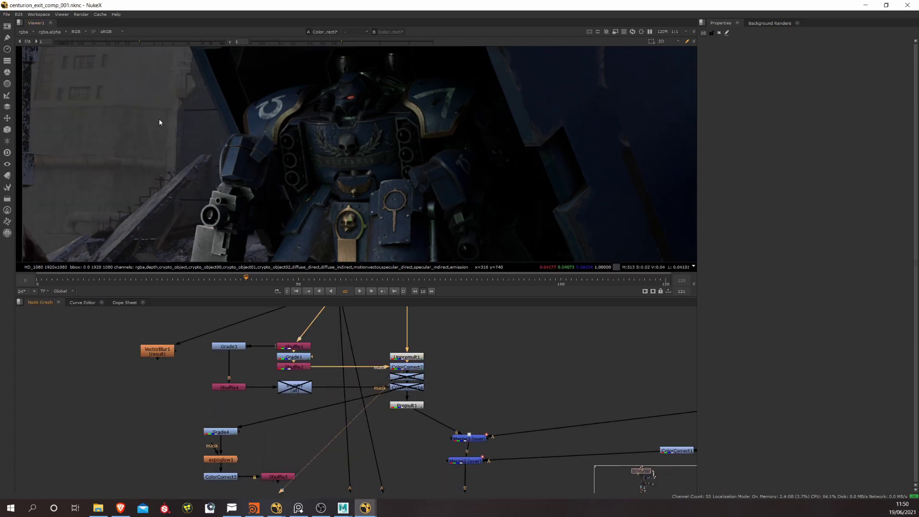
middle_click_drag(348, 206, 352, 208)
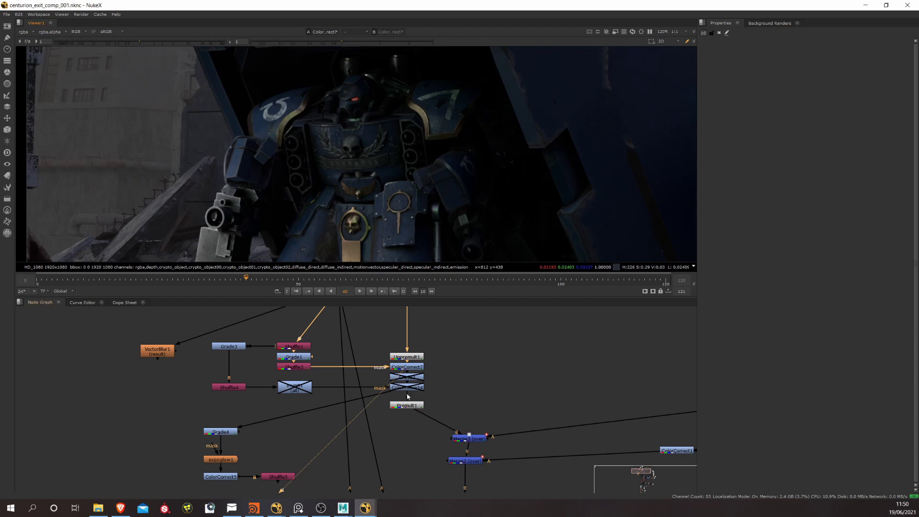
Step: View Merge1, which adds the muzzle-flash lighting pass, and inspect the ship's guns
middle_click_drag(466, 398, 421, 388)
left_click(378, 386)
key("1")
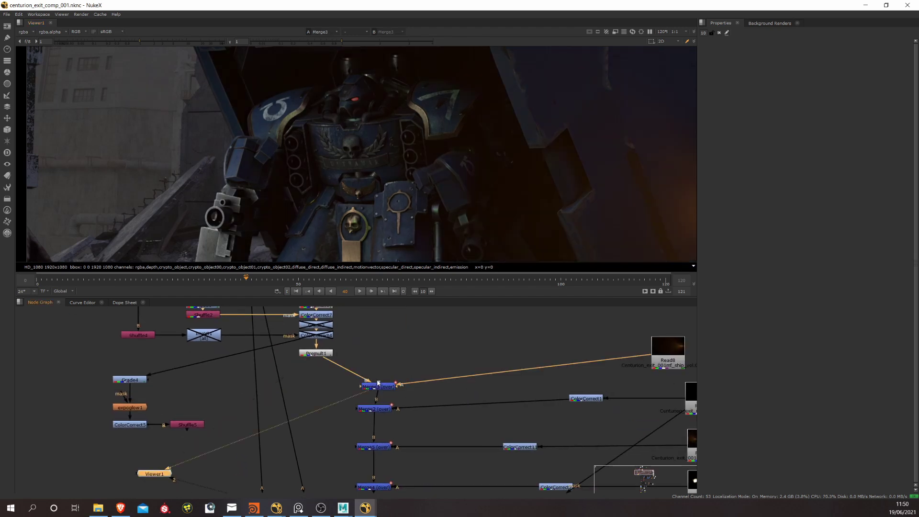
middle_click_drag(643, 144, 369, 141)
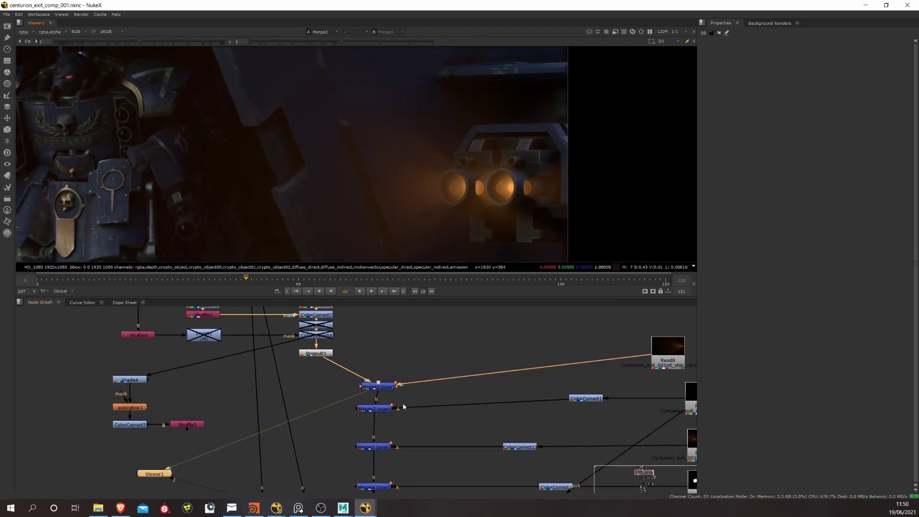
Step: View Merge2, which adds the muzzle flash itself over the ship's guns
middle_click_drag(404, 407, 465, 386)
left_click(433, 388)
key("1")
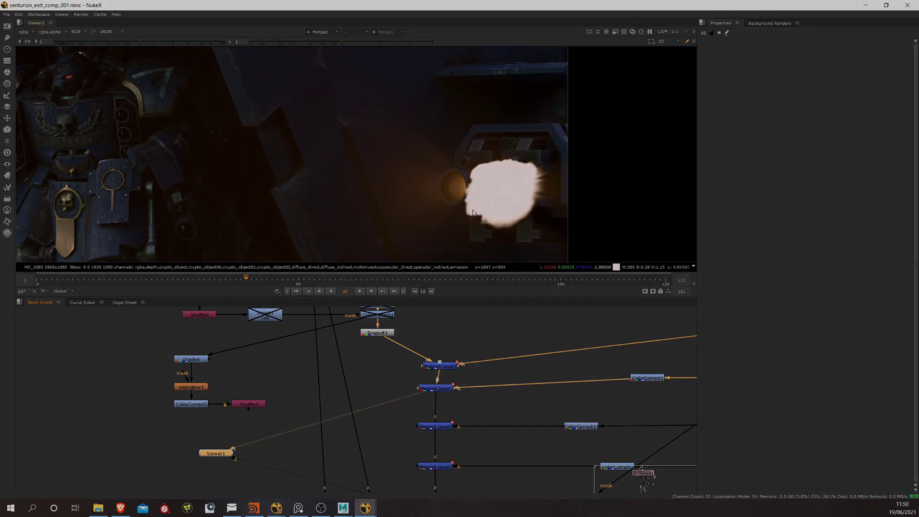